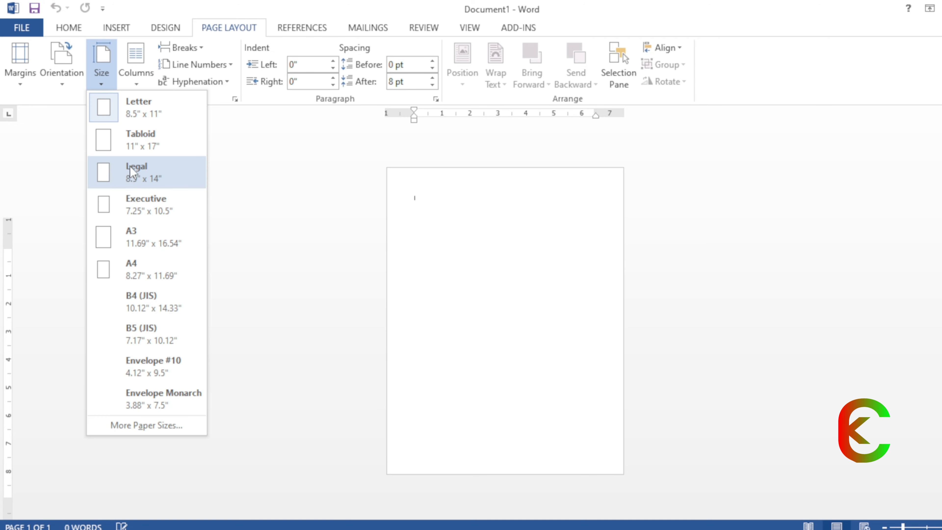
- Draw a tall oval about 3.56" high and 2.19" wide in the upper middle of the page
left_click(327, 246)
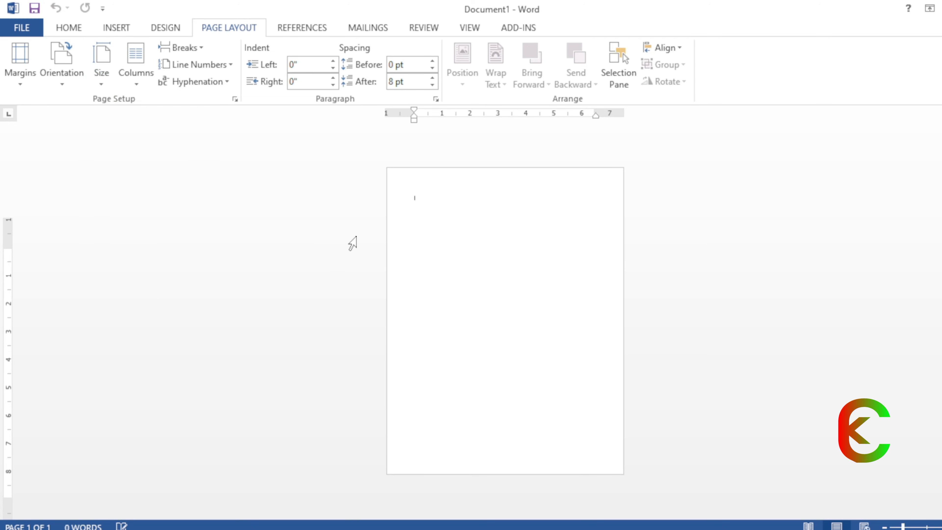
left_click(115, 29)
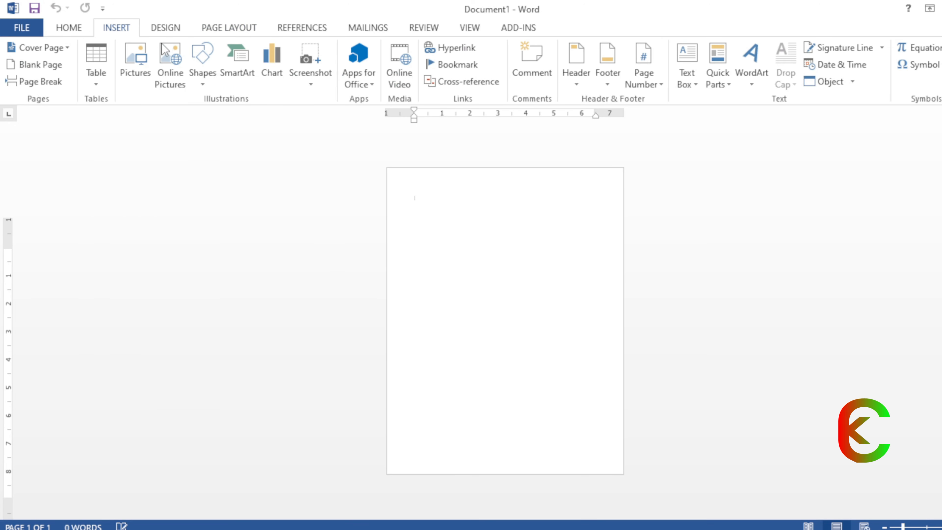
left_click(207, 81)
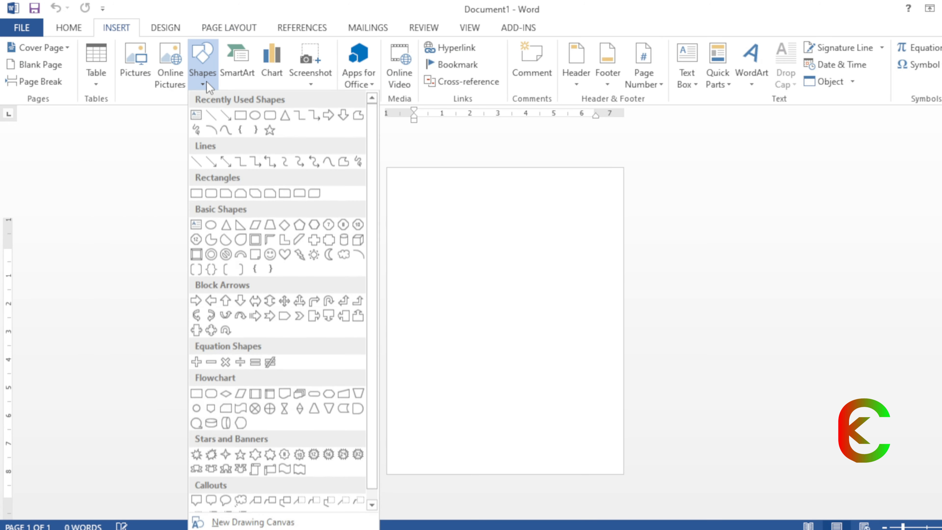
left_click(256, 116)
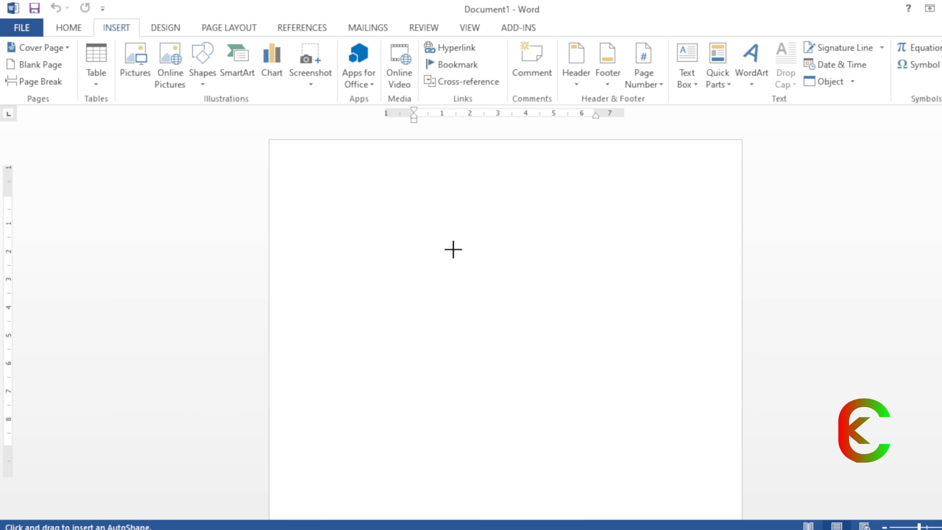
mouse_move(419, 197)
left_mouse_down()
mouse_move(537, 406)
mouse_move(543, 397)
left_mouse_up()
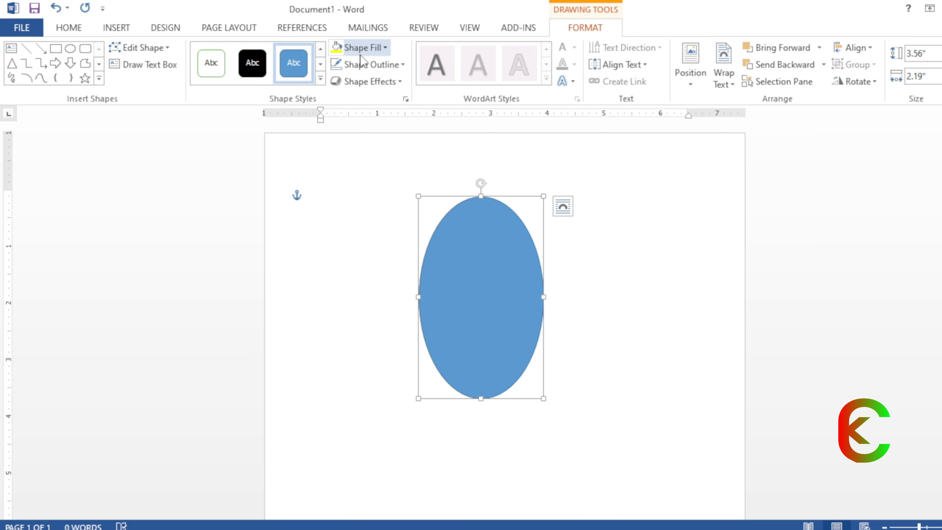
- Remove the outline from the blue oval
left_click(365, 64)
mouse_move(361, 223)
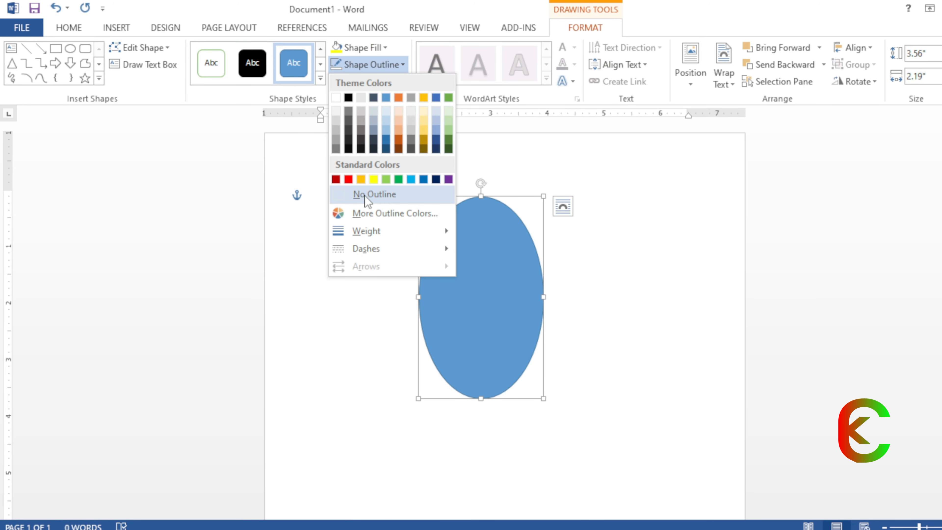
left_click(347, 194)
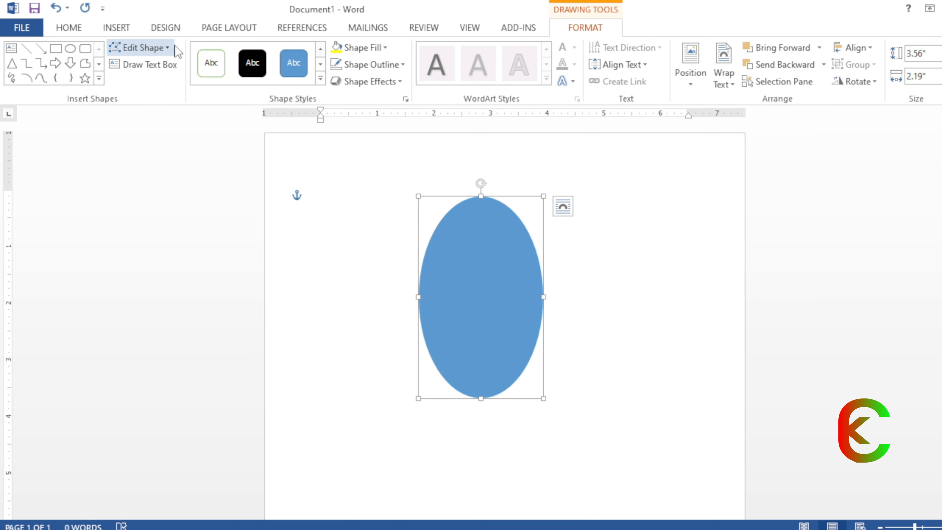
- Edit the oval's points so its top and bottom ends become pointed, forming a leaf shape
left_click(154, 50)
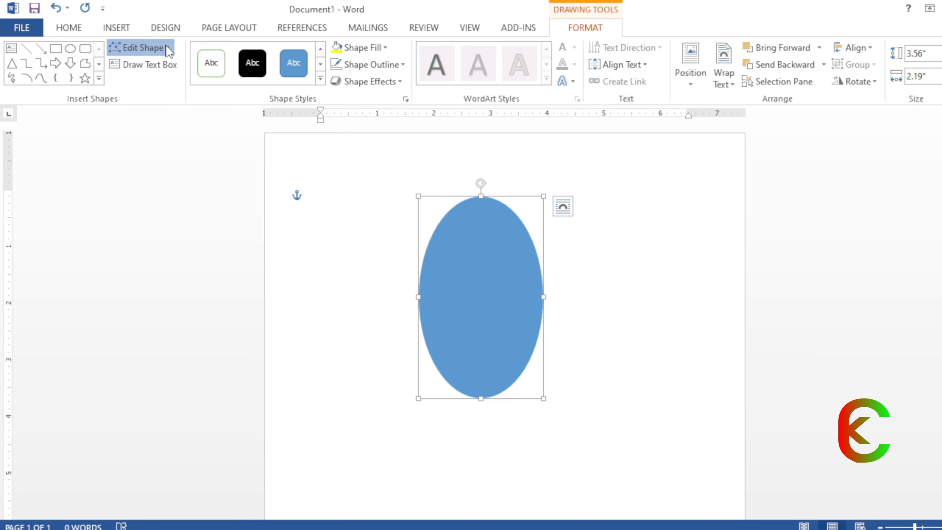
left_click(169, 87)
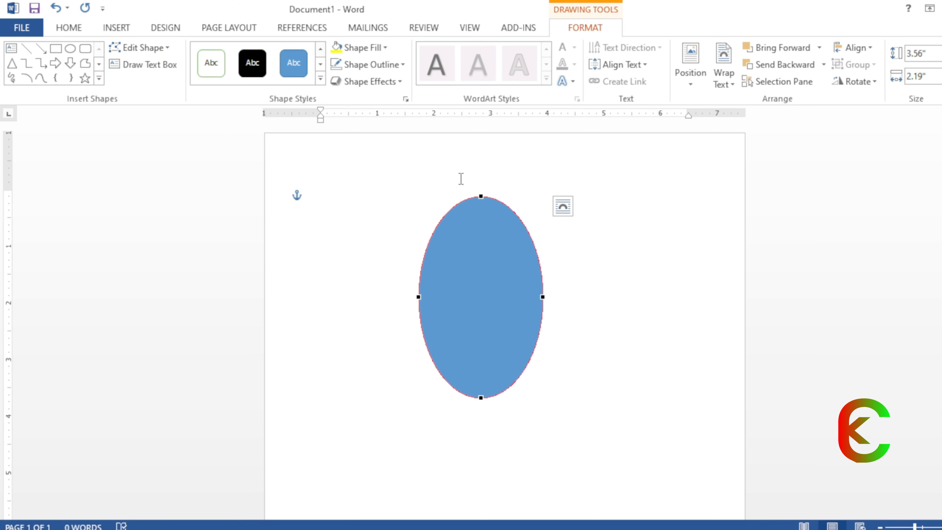
left_click(480, 196)
left_click_drag(517, 196, 482, 196)
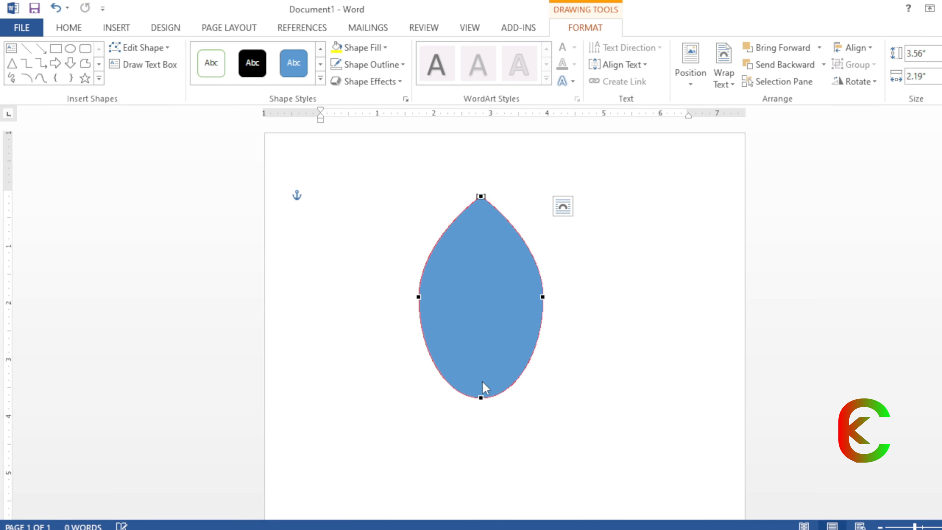
left_click(481, 397)
left_click_drag(514, 398, 483, 398)
- Tilt the leaf shape counterclockwise and place a duplicate of it diagonally above and to its right
left_click_drag(471, 247, 455, 275)
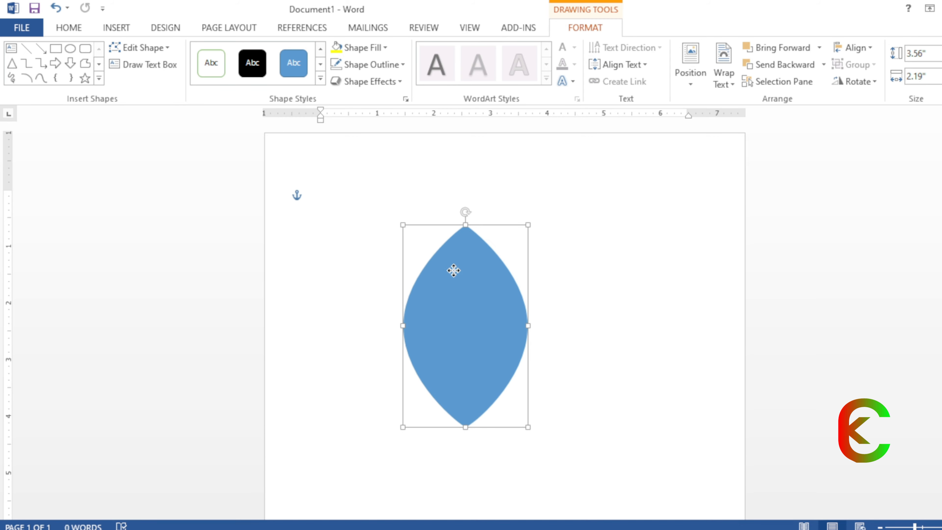
left_click_drag(467, 215, 413, 254)
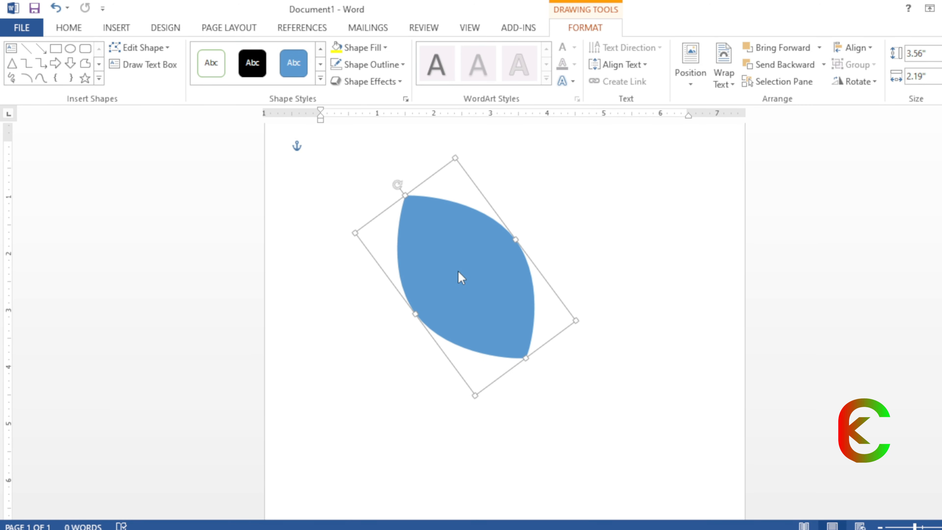
left_click_drag(459, 273, 547, 227)
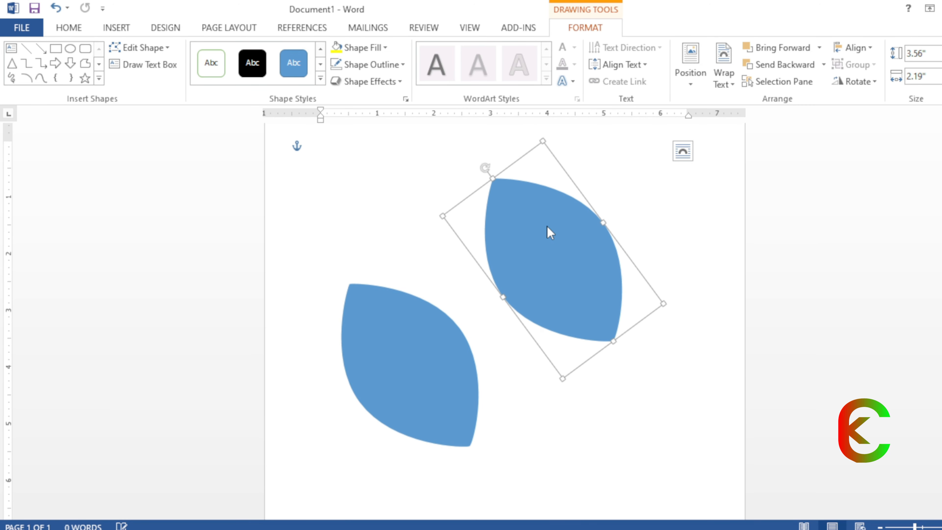
- Fill the upper-right leaf with the picture file "images" from the Downloads folder
right_click(546, 223)
left_click(598, 490)
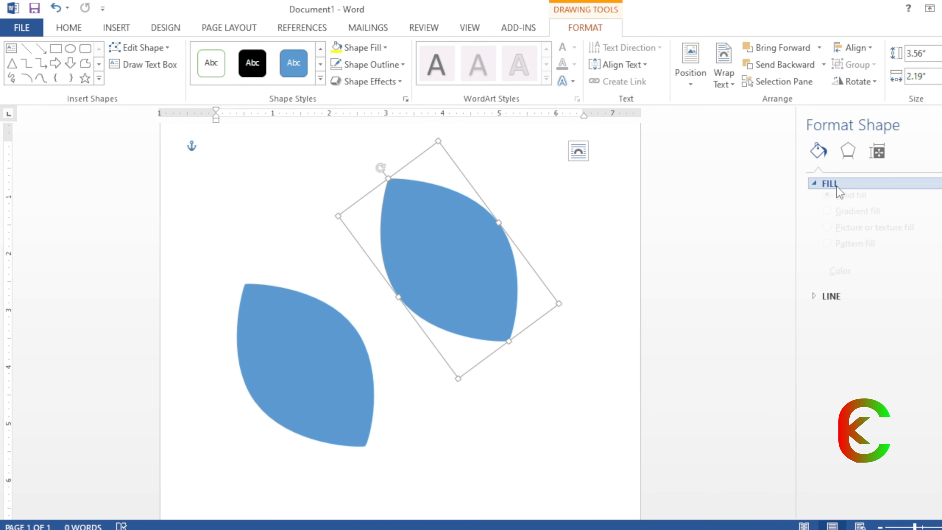
left_click(831, 184)
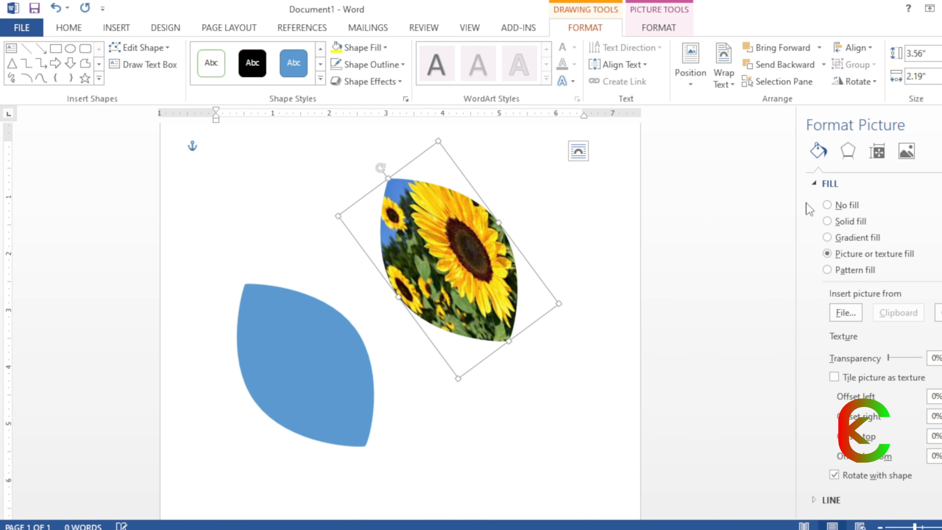
left_click(846, 312)
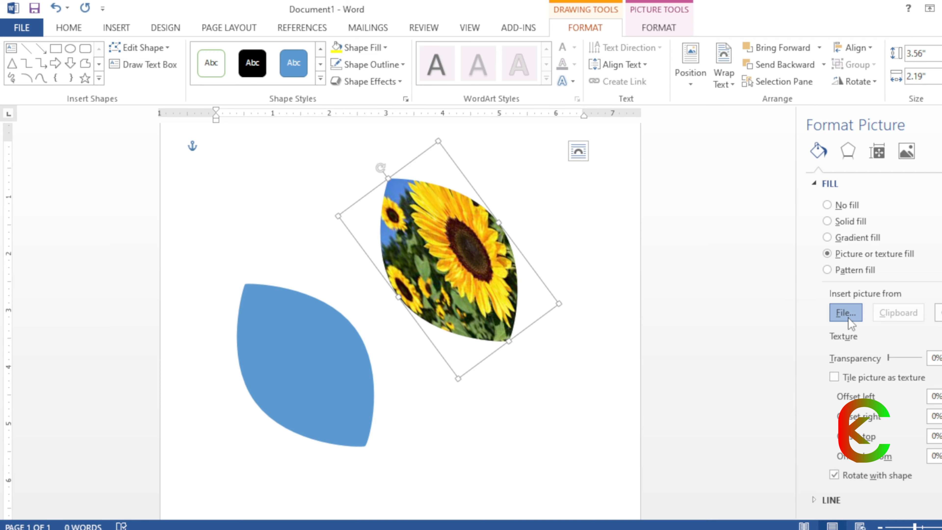
left_click(195, 125)
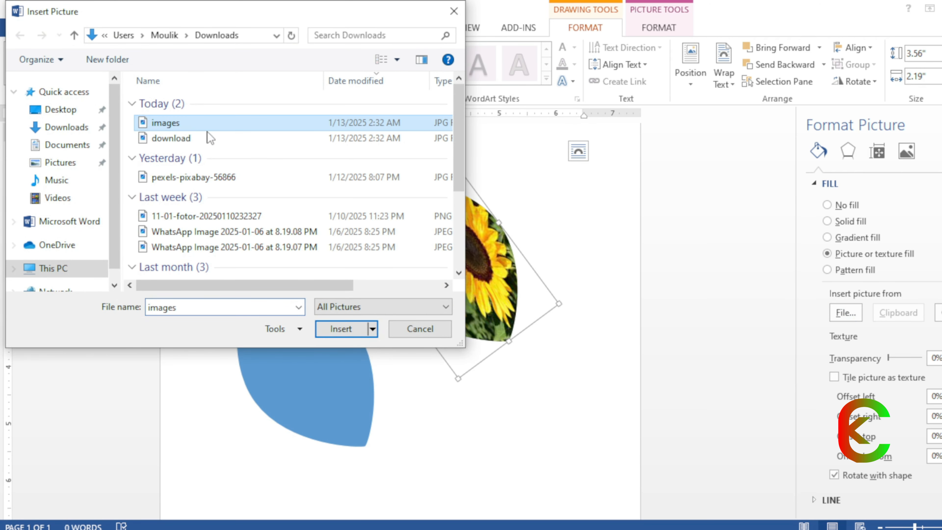
left_click(341, 329)
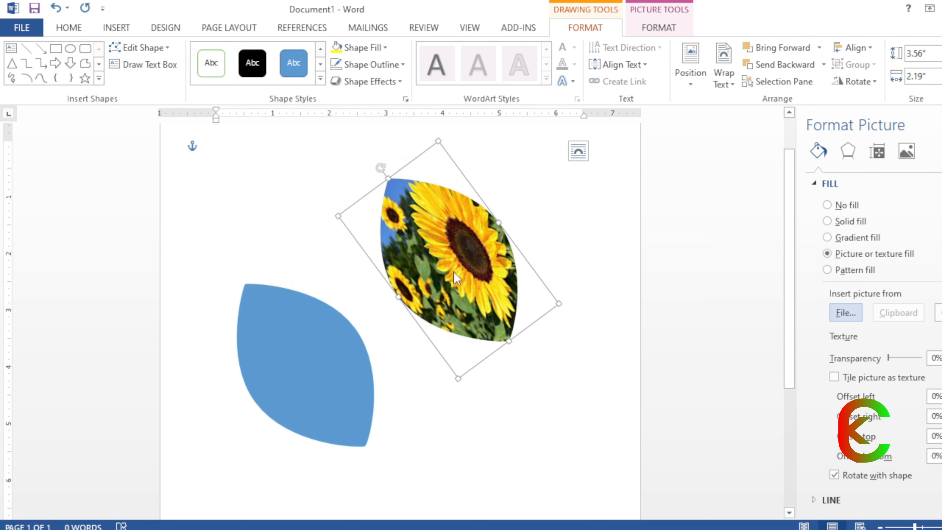
- Add a third leaf below the sunflower leaf and fill it with the picture file "download"
left_click_drag(433, 260, 467, 242)
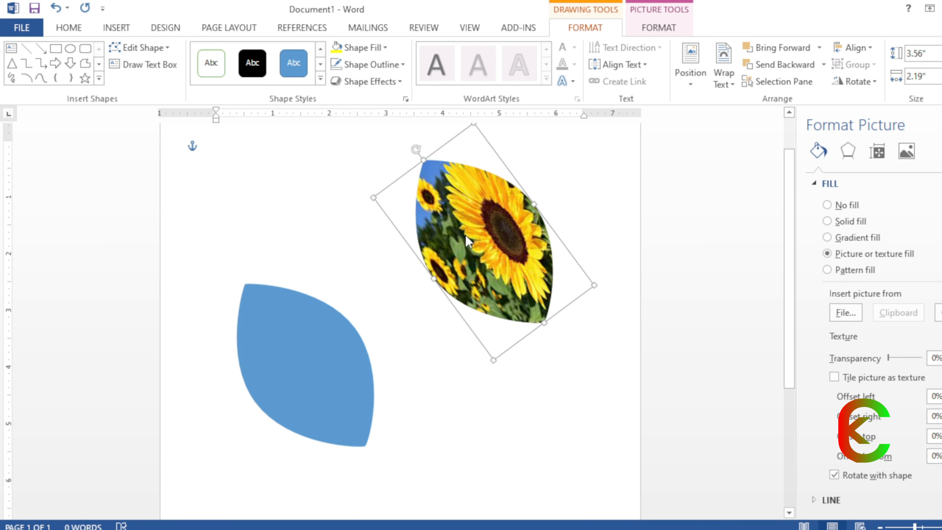
left_click_drag(305, 336, 476, 350)
left_click(843, 256)
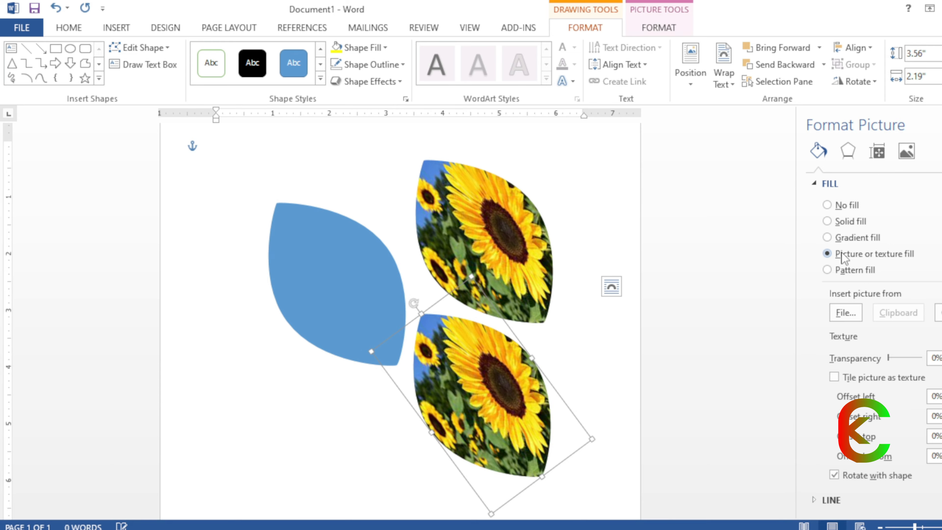
left_click(846, 312)
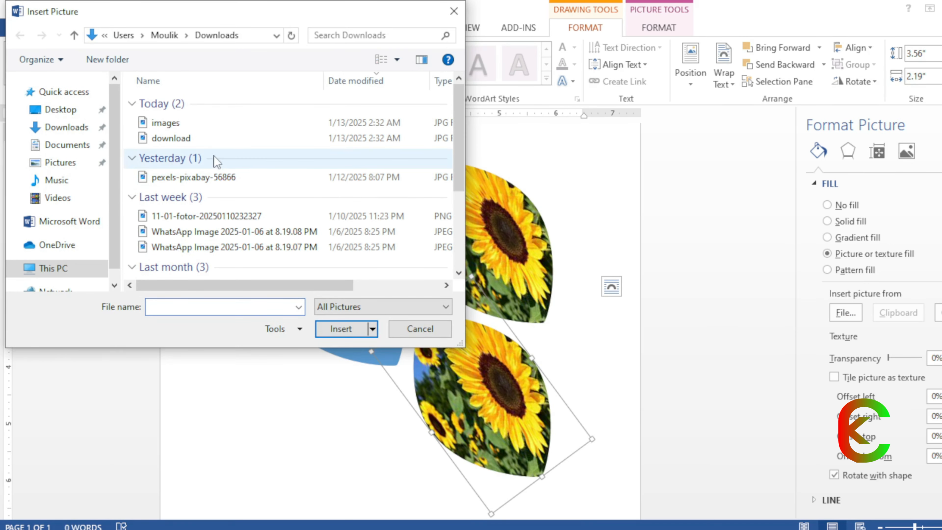
left_click(209, 139)
left_click(341, 329)
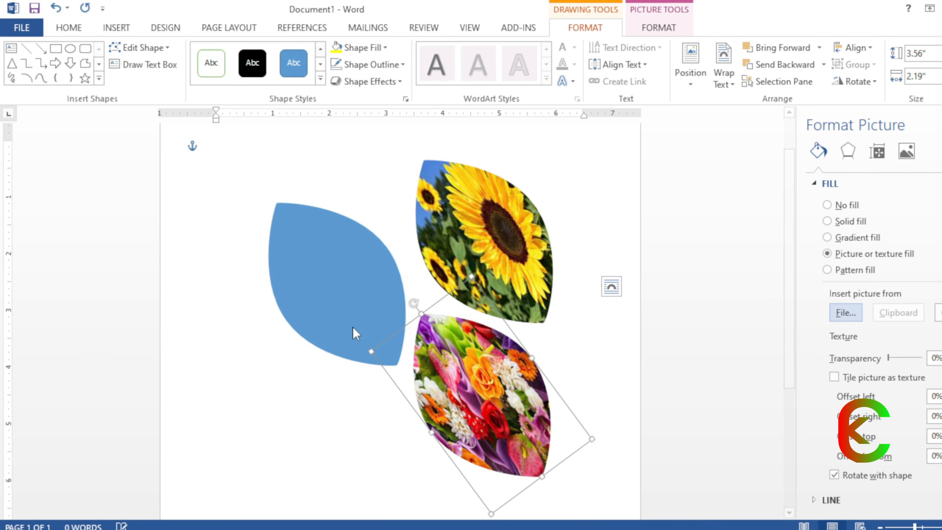
- Fill the remaining blue leaf with the picture file "pexels-pixabay-56866" and close the picture formatting options
left_click(324, 280)
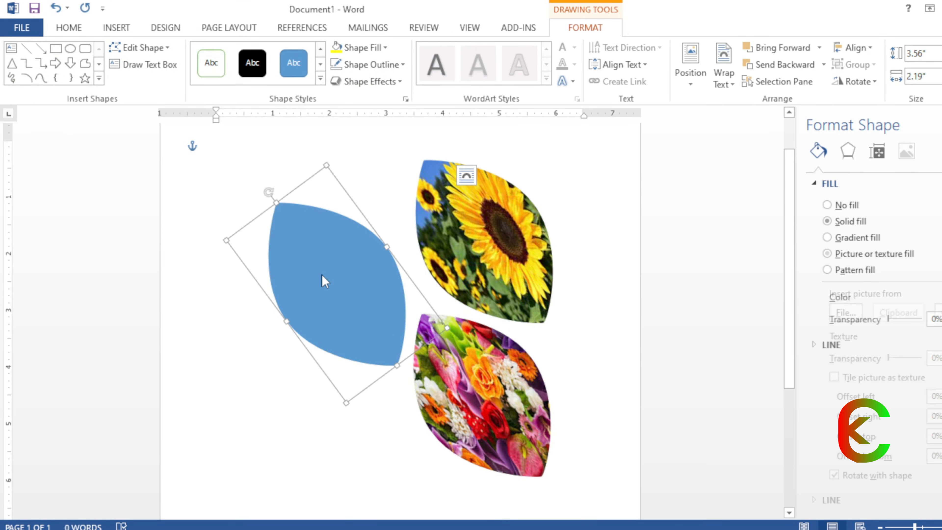
left_click(838, 255)
left_click(846, 312)
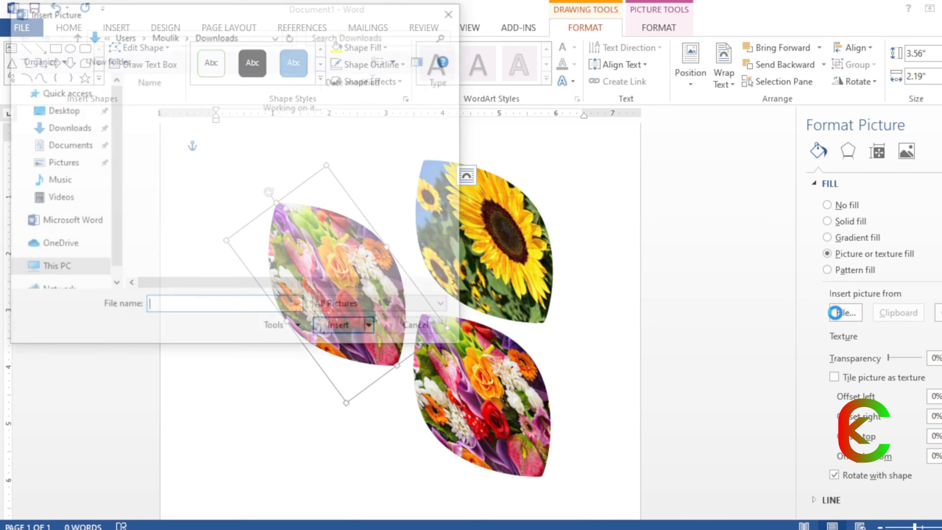
left_click(193, 178)
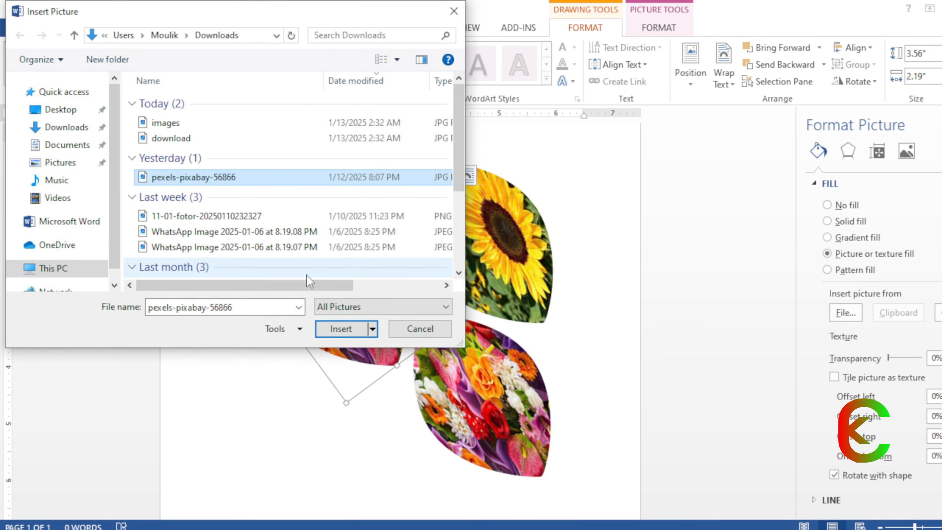
left_click(337, 329)
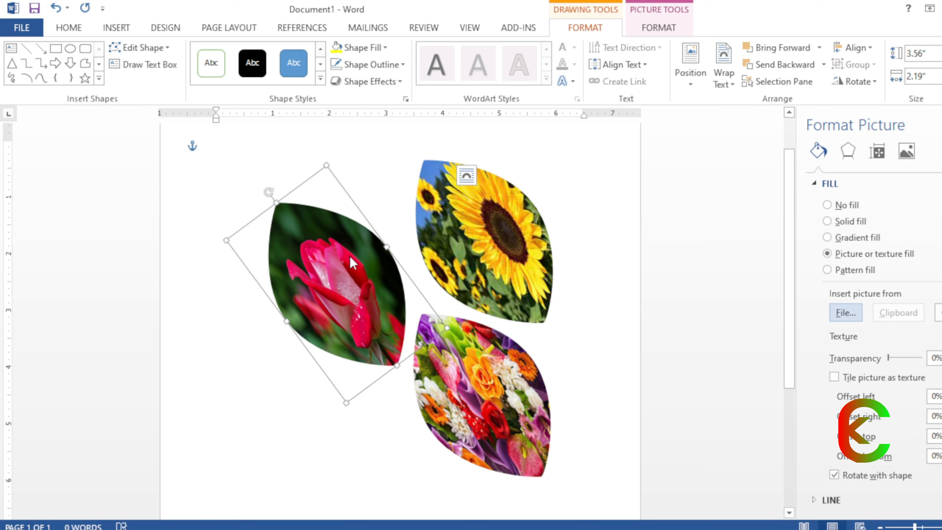
scroll(465, 311, "down", 5)
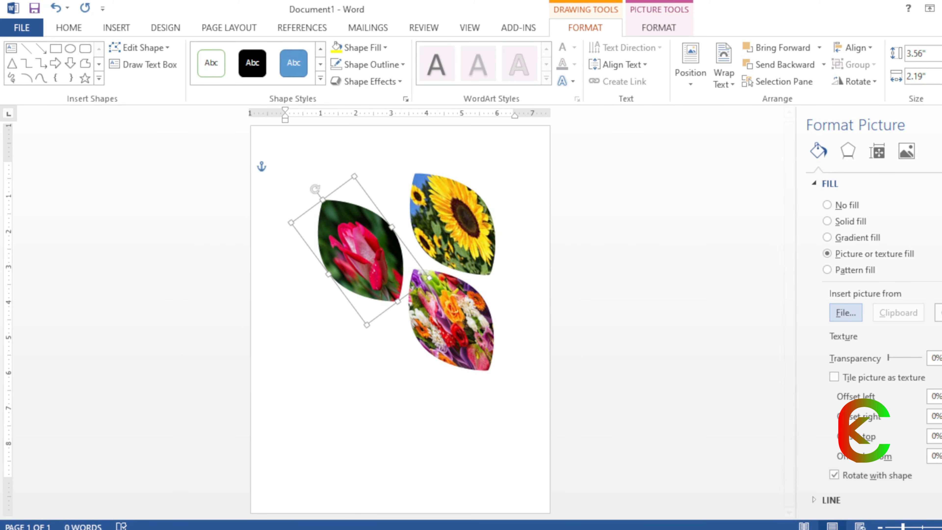
left_click(941, 125)
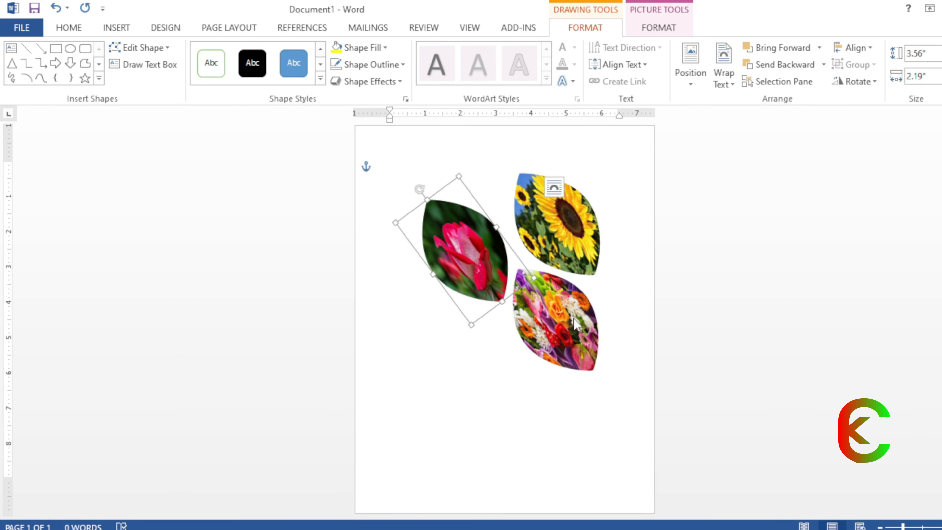
- Enlarge the mixed-flower leaf to about 5.16" by 3.23" and fit it, tilted further counterclockwise, into the page's lower-right corner
left_click_drag(565, 321, 584, 447)
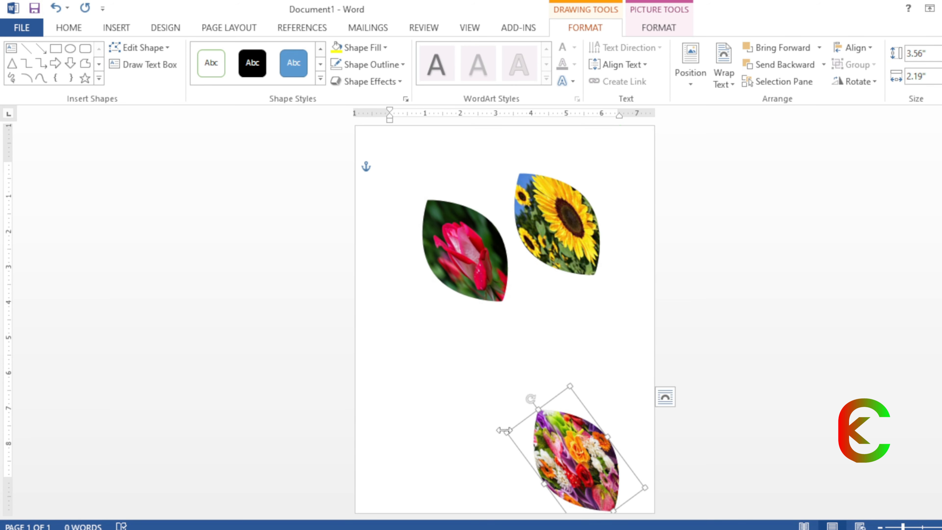
left_click_drag(504, 430, 444, 411)
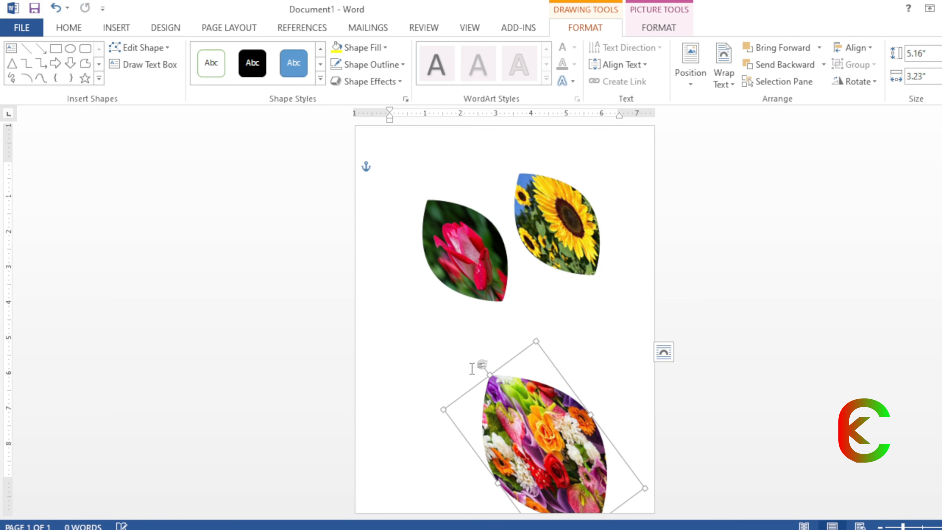
left_click_drag(483, 364, 467, 375)
left_click_drag(528, 405, 562, 418)
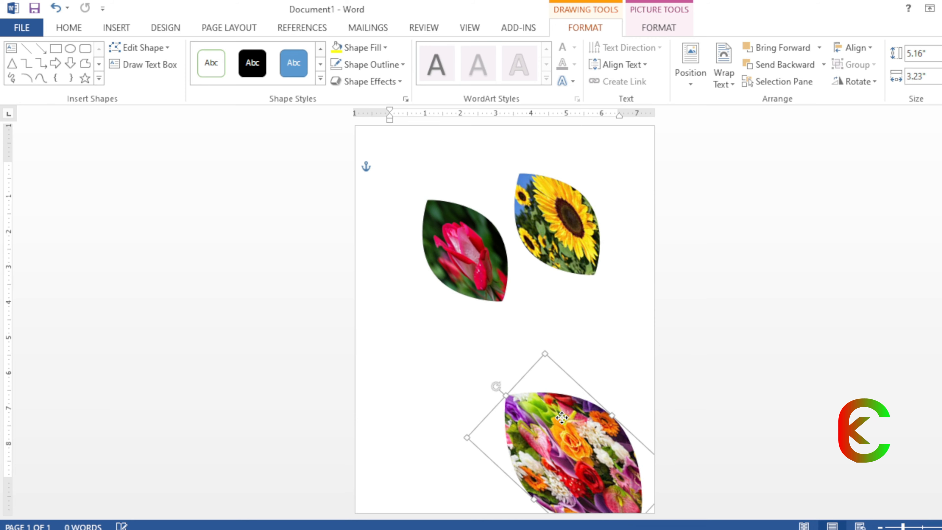
- Enlarge the sunflower leaf to about 4.64" by 3.05" and set it more upright against the page's right edge, behind the mixed-flower leaf
left_click_drag(590, 243, 599, 307)
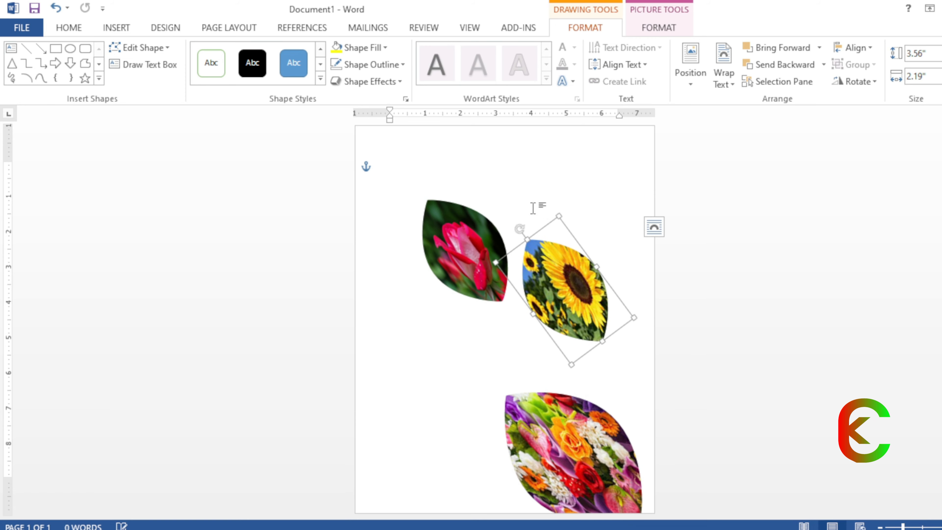
left_click_drag(518, 232, 602, 174)
left_click_drag(595, 249, 641, 401)
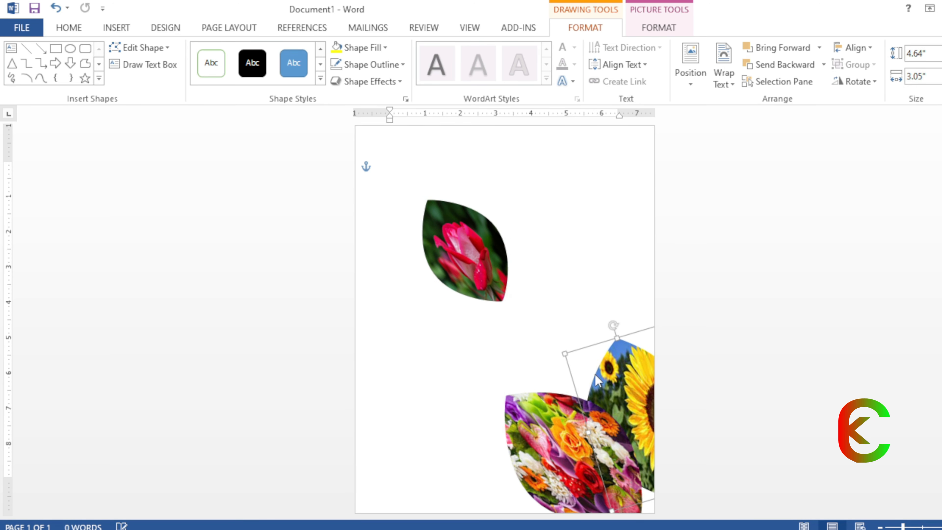
- Move the rose leaf above the mixed-flower leaf, enlarge it to about 5.29" by 2.95", and nudge both leaves to fit the cluster
left_click_drag(471, 237, 573, 354)
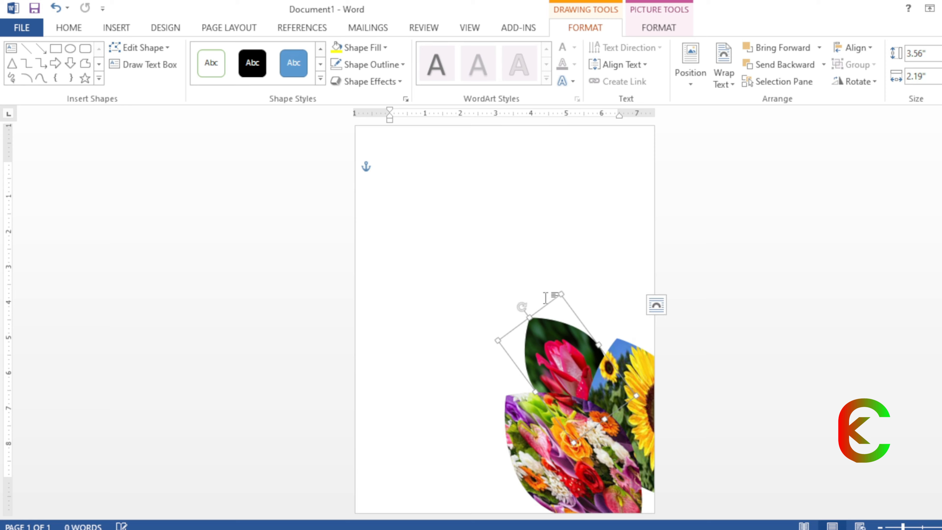
left_click_drag(559, 296, 540, 306)
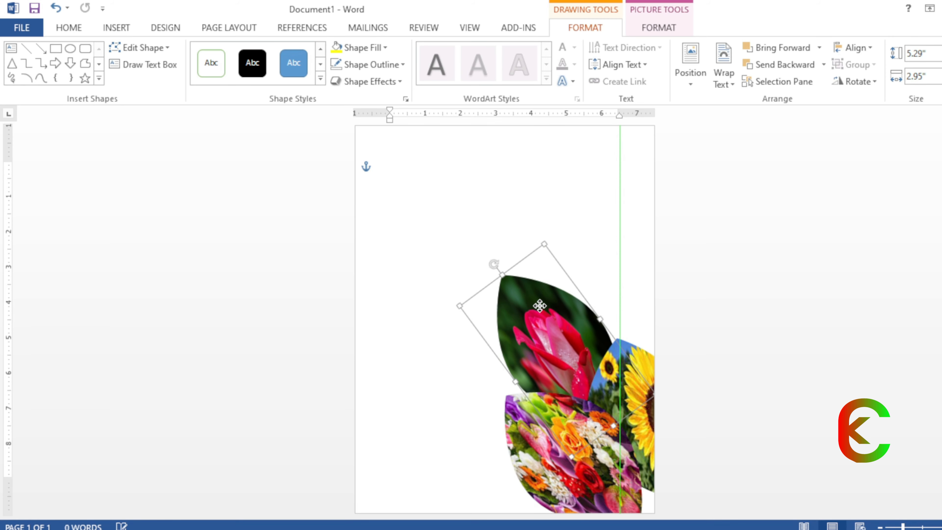
left_click_drag(542, 375, 485, 402)
left_click(534, 430)
left_click_drag(544, 325, 544, 348)
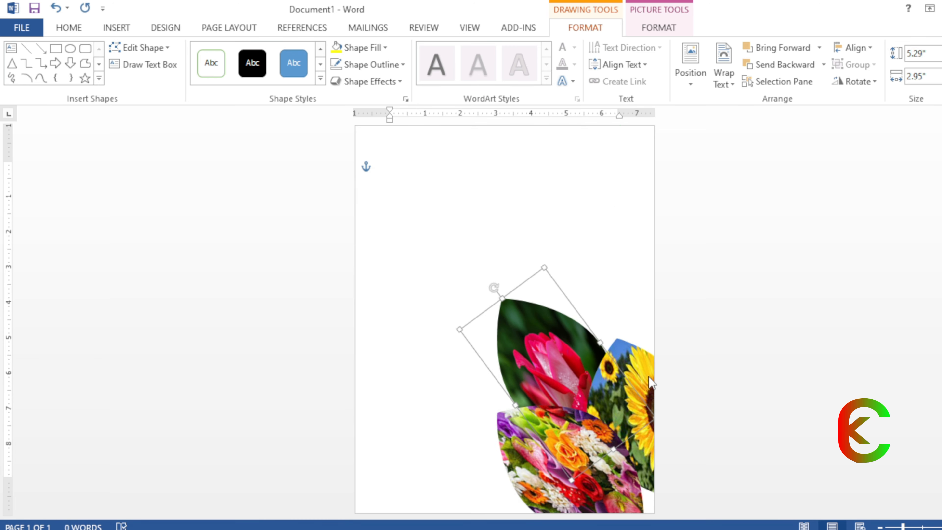
- Enlarge the sunflower leaf to about 5.34" by 3.45" and set it back against the page's right edge behind the mixed-flower leaf
left_click_drag(651, 383, 610, 323)
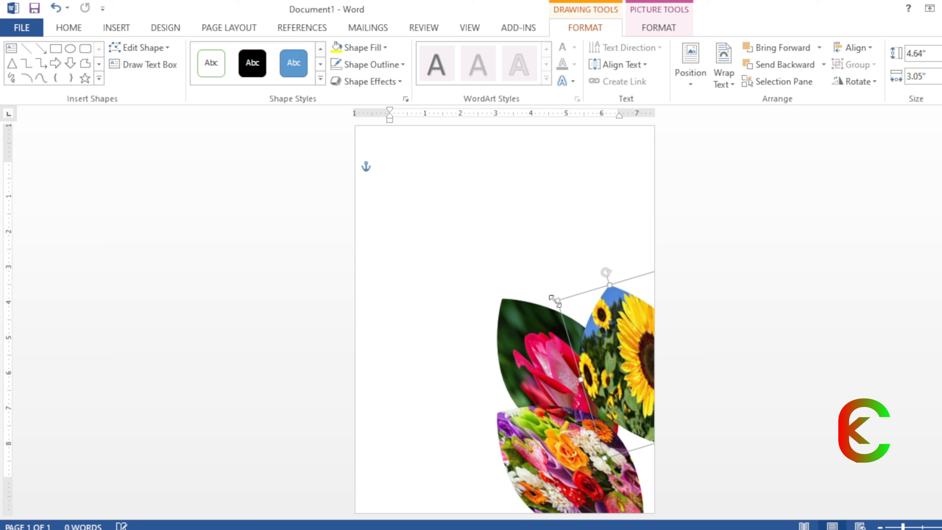
left_click_drag(553, 299, 538, 280)
left_click_drag(614, 314, 633, 379)
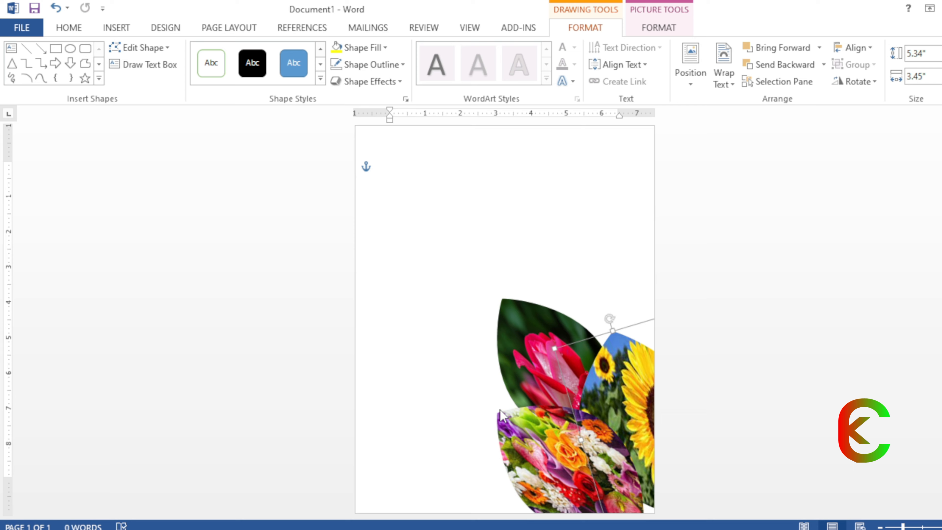
- Give the mixed-flower leaf a white outline with a 6 pt weight
left_click(510, 423)
left_click(386, 66)
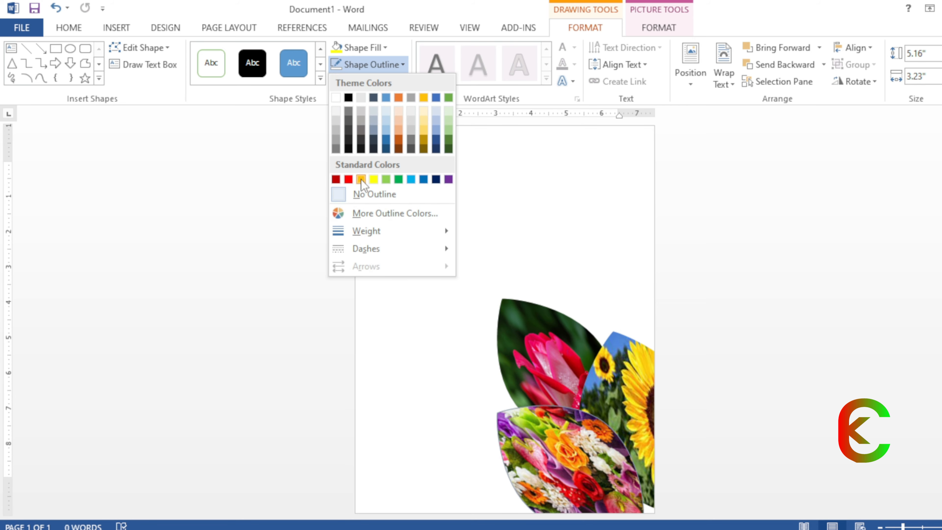
left_click(340, 108)
left_click(351, 65)
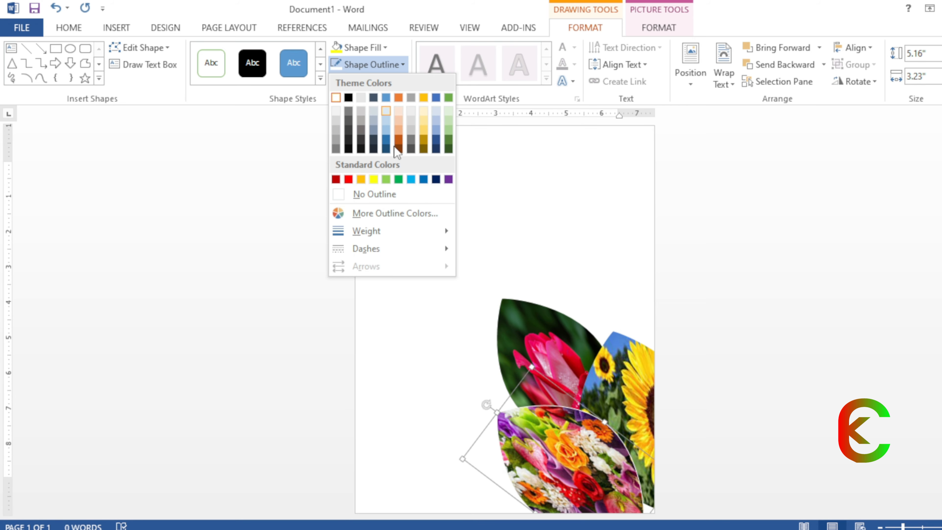
mouse_move(382, 245)
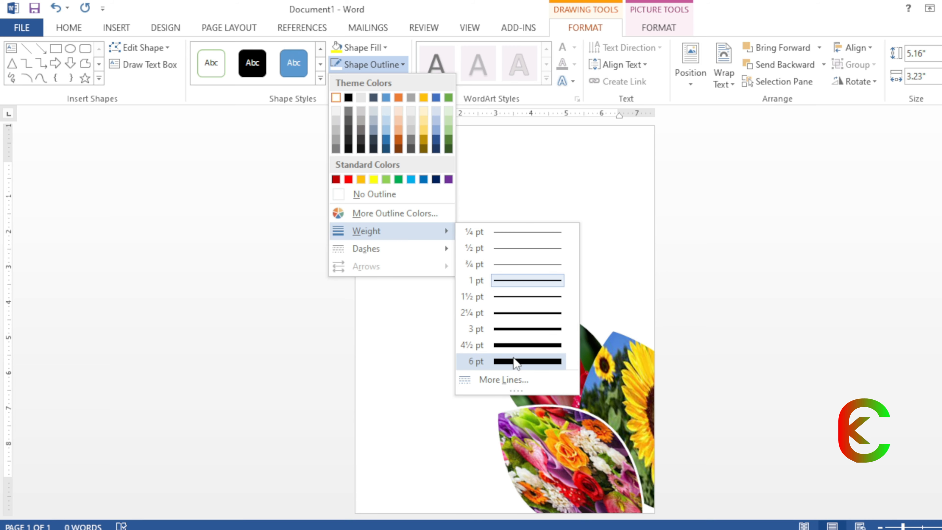
left_click(530, 361)
- Give the sunflower leaf a white outline with a 3 pt weight
left_click(623, 360)
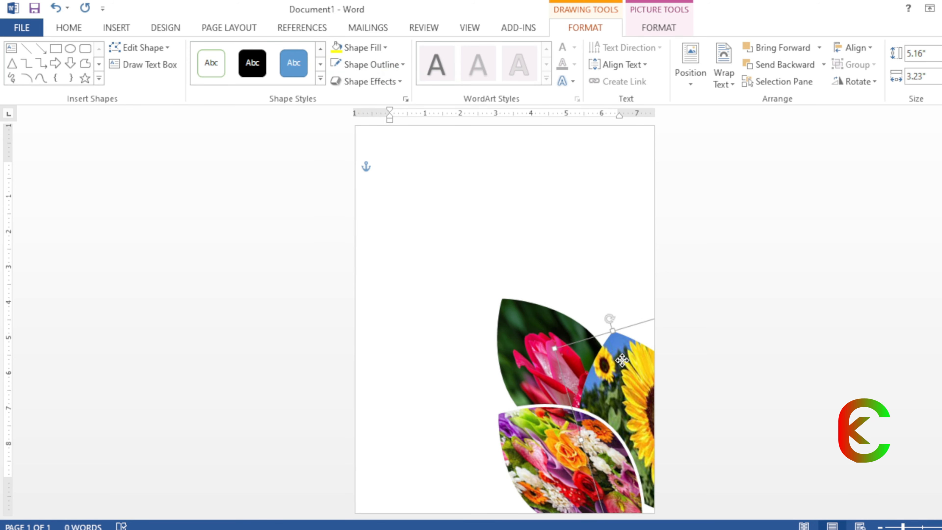
left_click(398, 67)
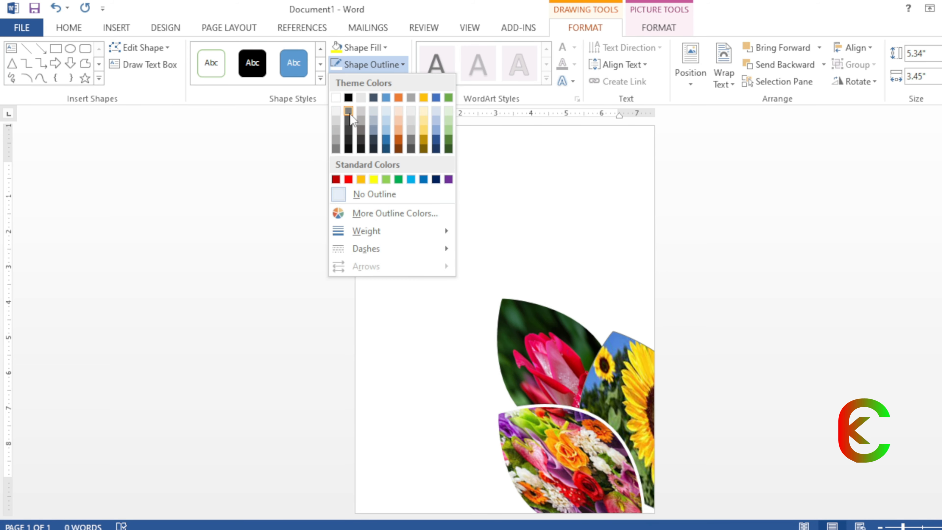
left_click(335, 98)
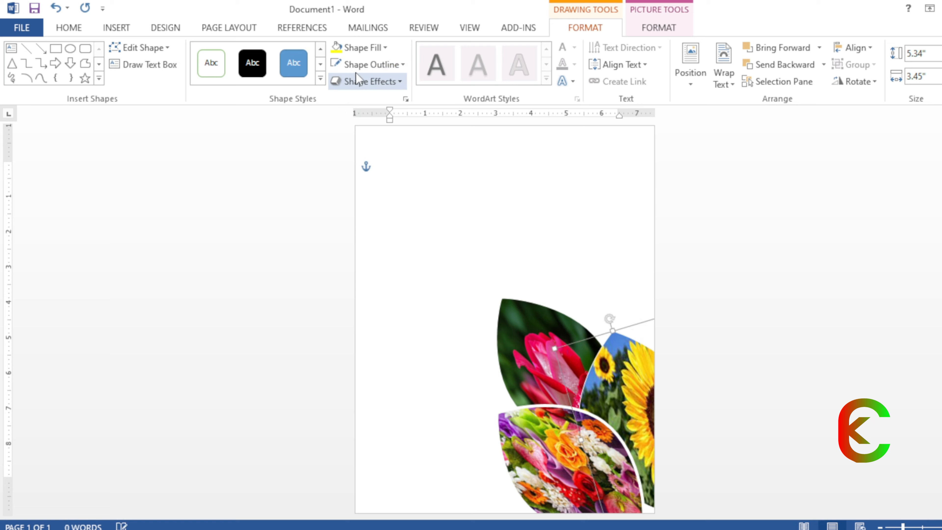
left_click(401, 65)
mouse_move(376, 235)
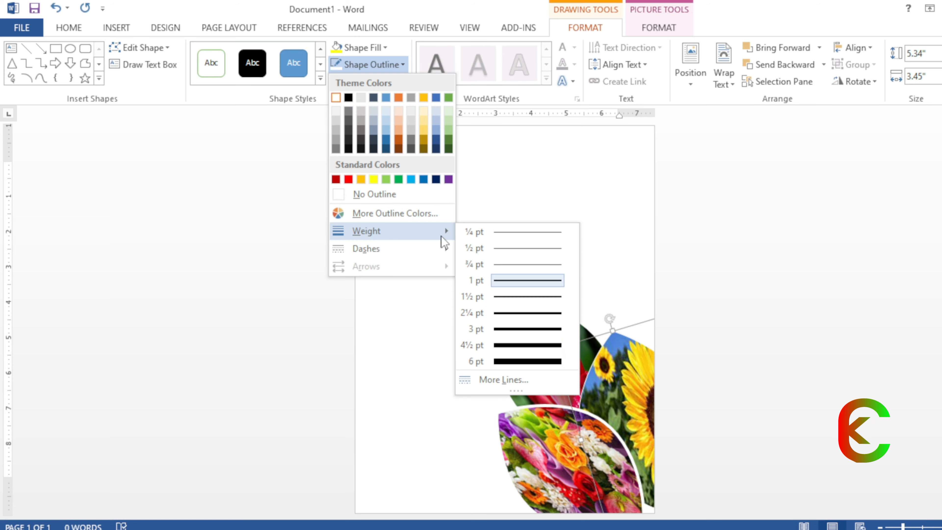
left_click(517, 333)
- Give the rose leaf an orange 6 pt outline and nudge the sunflower leaf slightly down the page
left_click(545, 347)
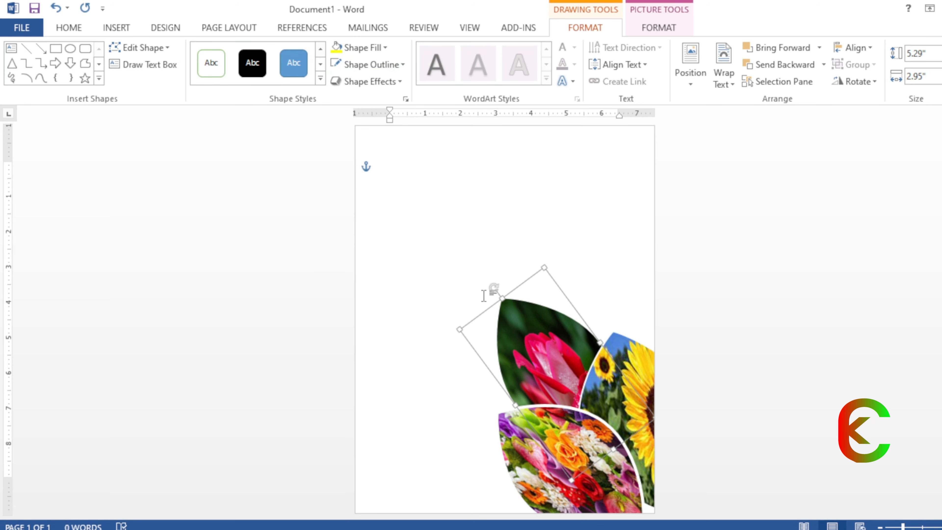
left_click(372, 68)
left_click(361, 180)
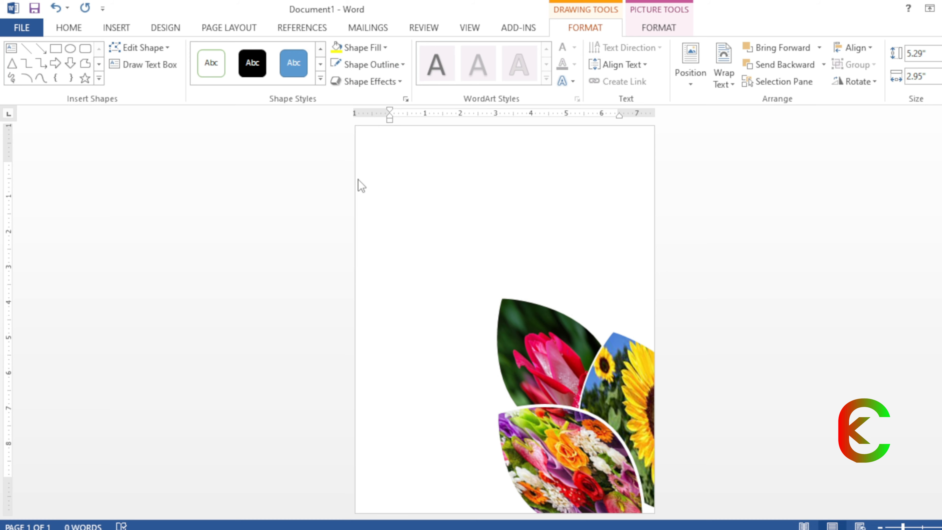
left_click(360, 67)
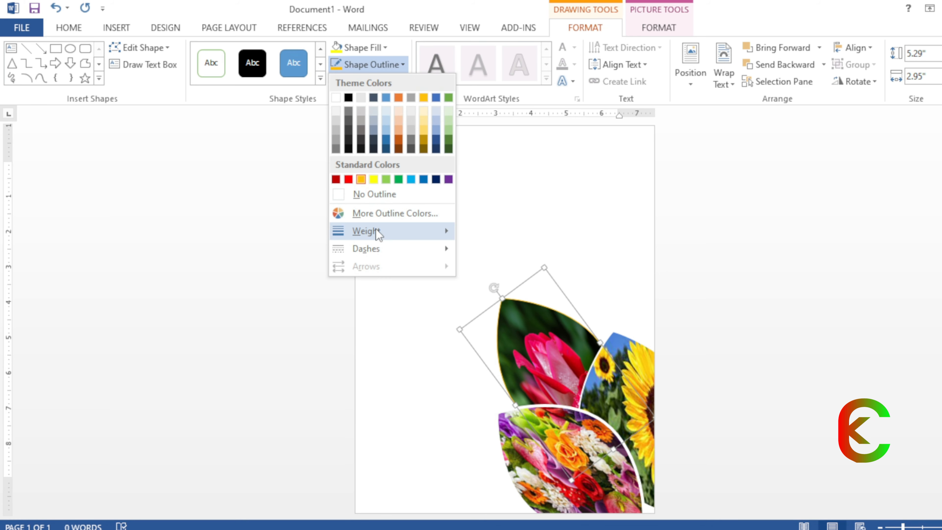
mouse_move(378, 232)
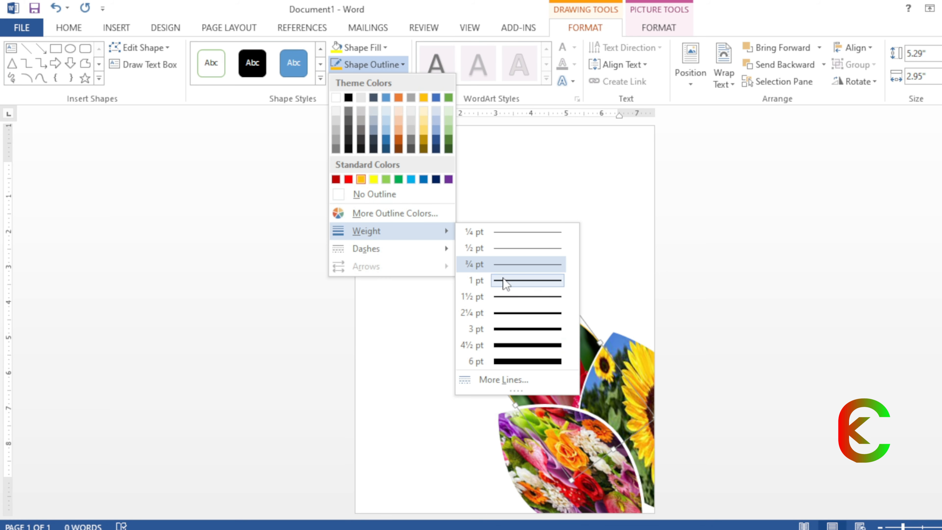
left_click(516, 360)
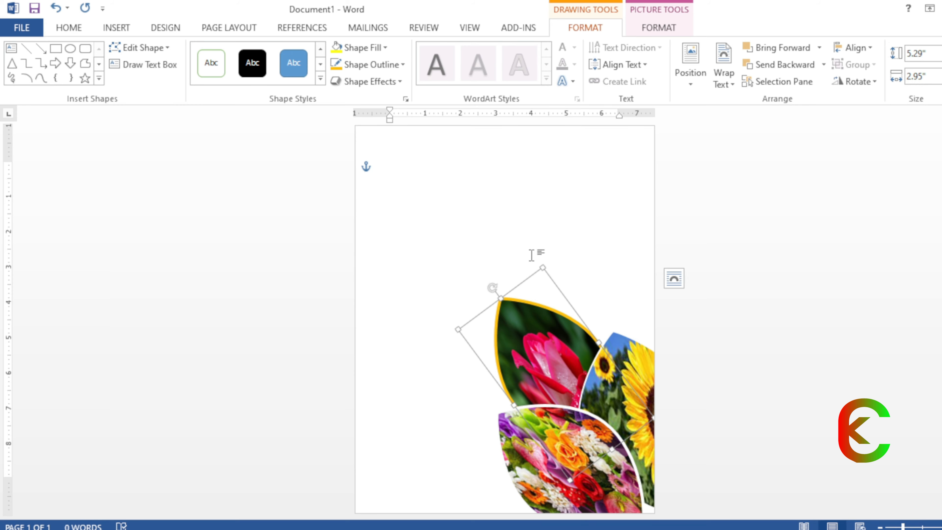
left_click(651, 472)
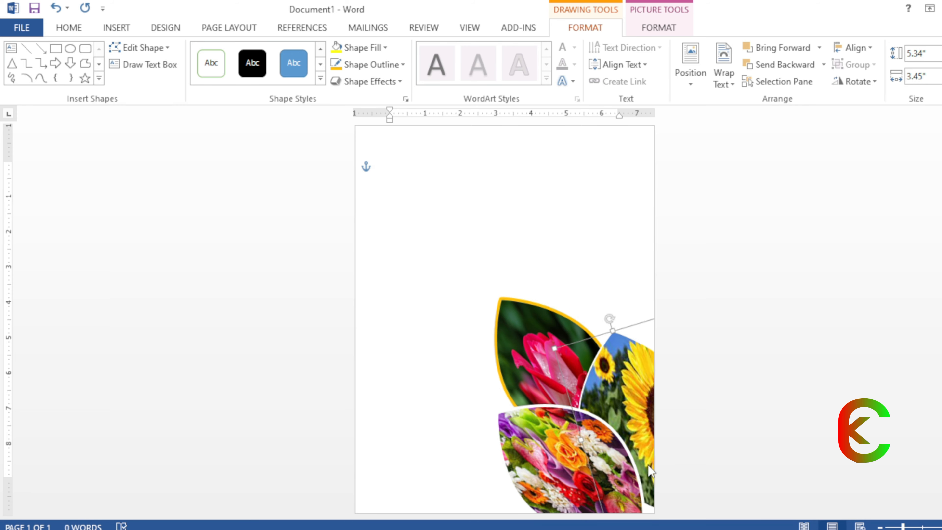
left_click_drag(645, 453, 644, 465)
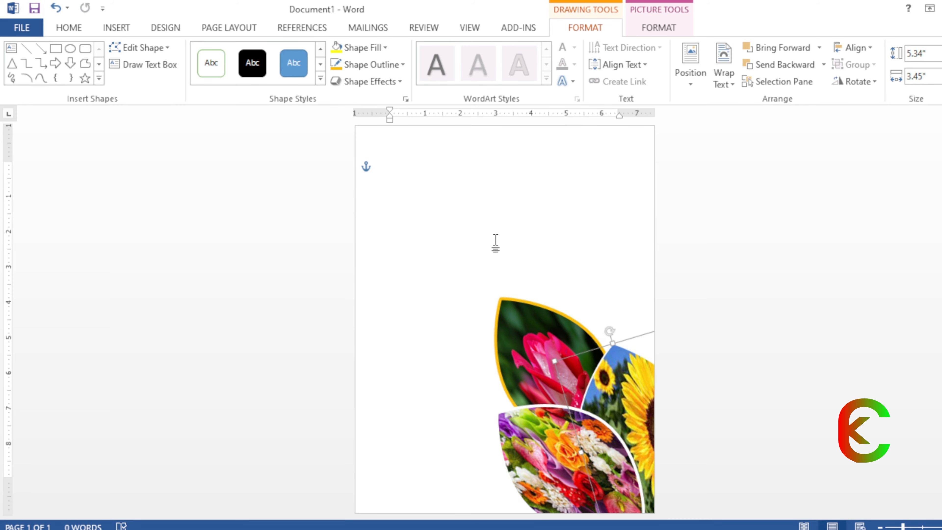
- Insert a text box about 1.9" high by 6.06" wide across the upper part of the page and enter "nature"
left_click(117, 28)
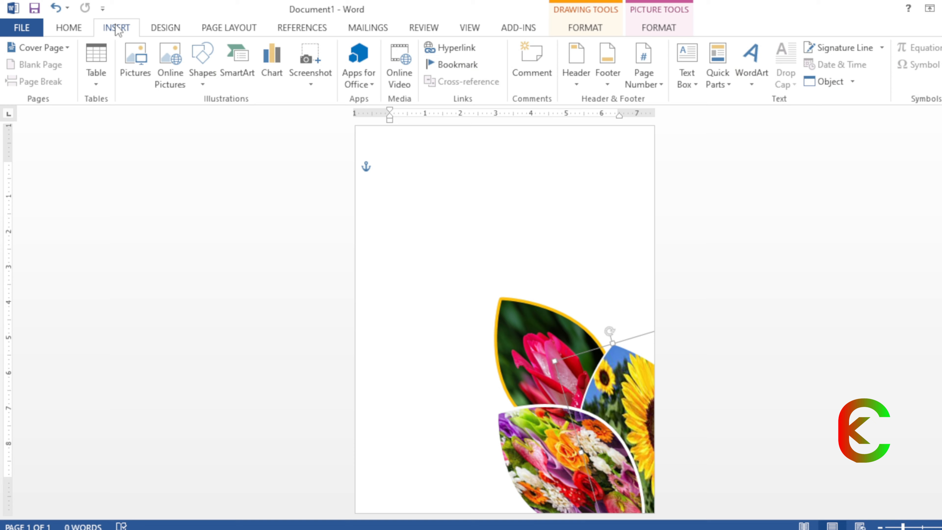
left_click(202, 80)
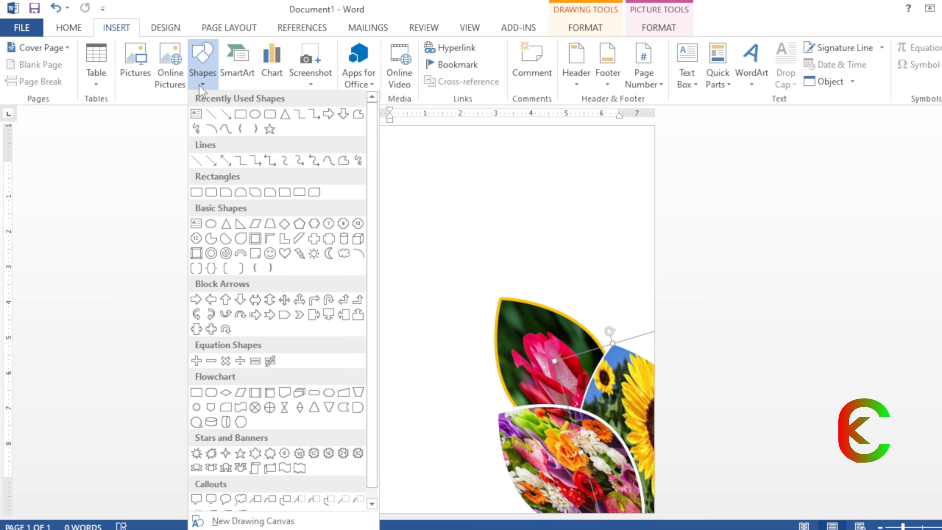
left_click(197, 116)
mouse_move(407, 151)
left_mouse_down()
mouse_move(517, 215)
mouse_move(622, 220)
left_mouse_up()
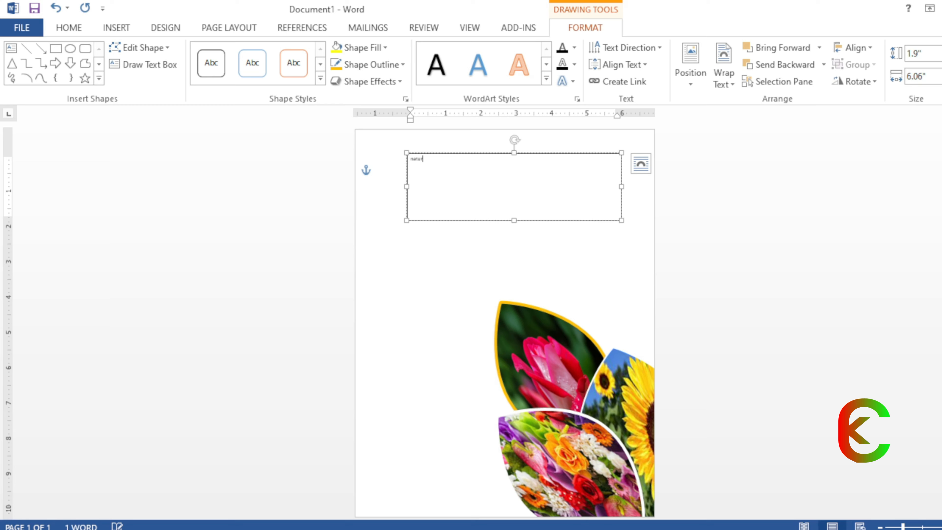
- Format the word "nature" in bold Arial at 130 pt
left_click_drag(438, 159, 409, 159)
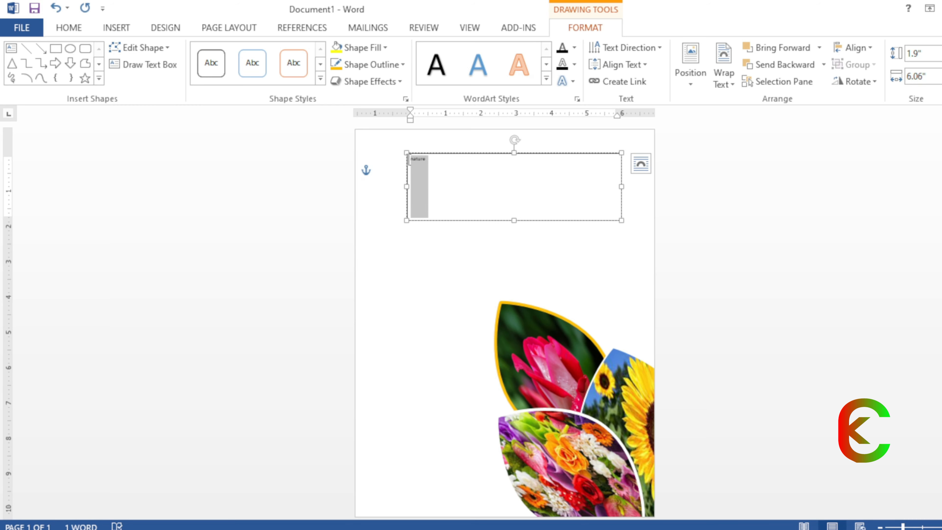
left_click(69, 28)
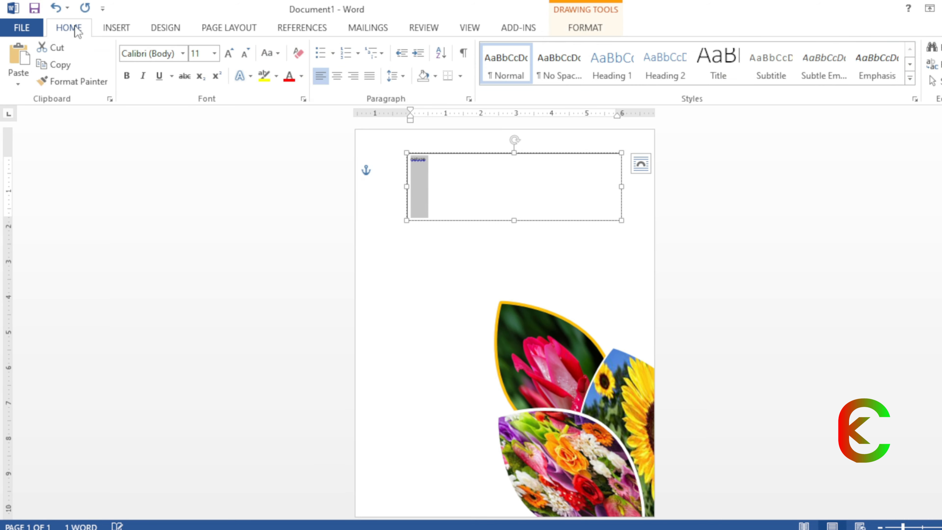
left_click(200, 53)
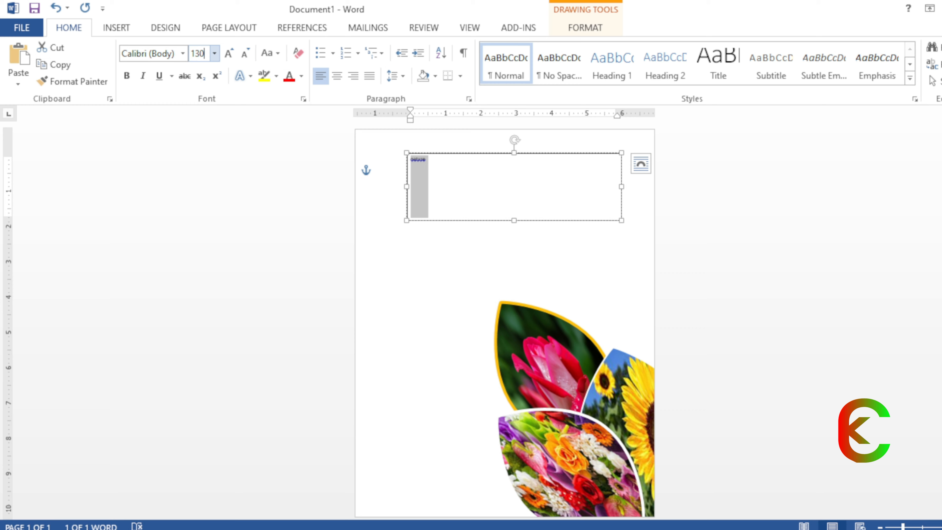
type("130")
key("Return")
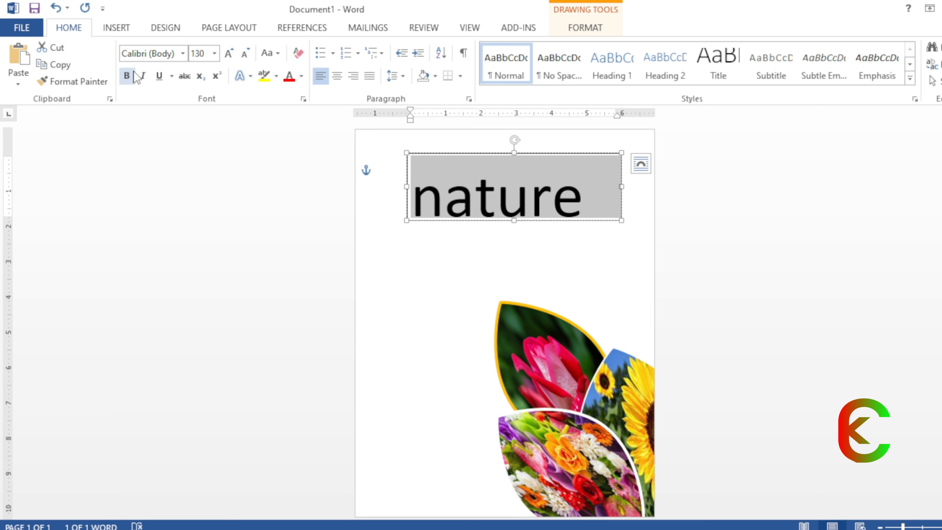
left_click(177, 53)
type("Arial")
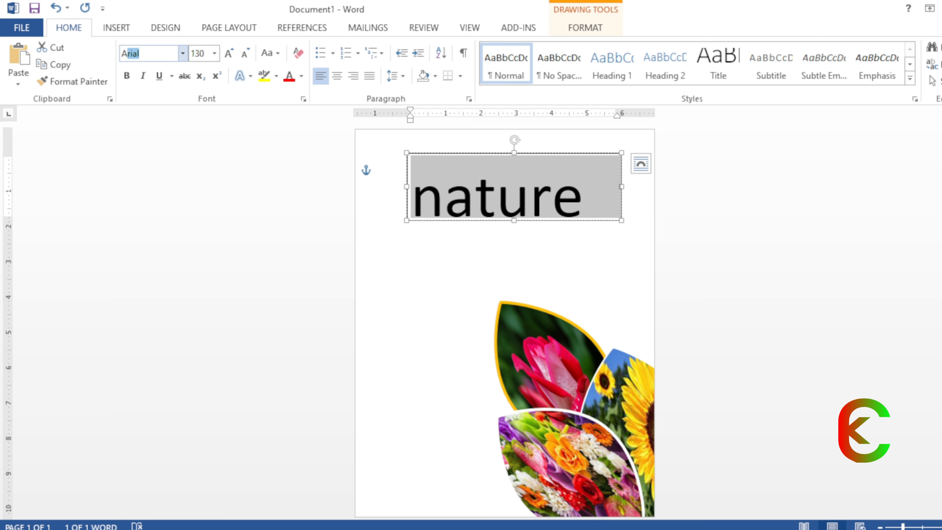
left_click(127, 76)
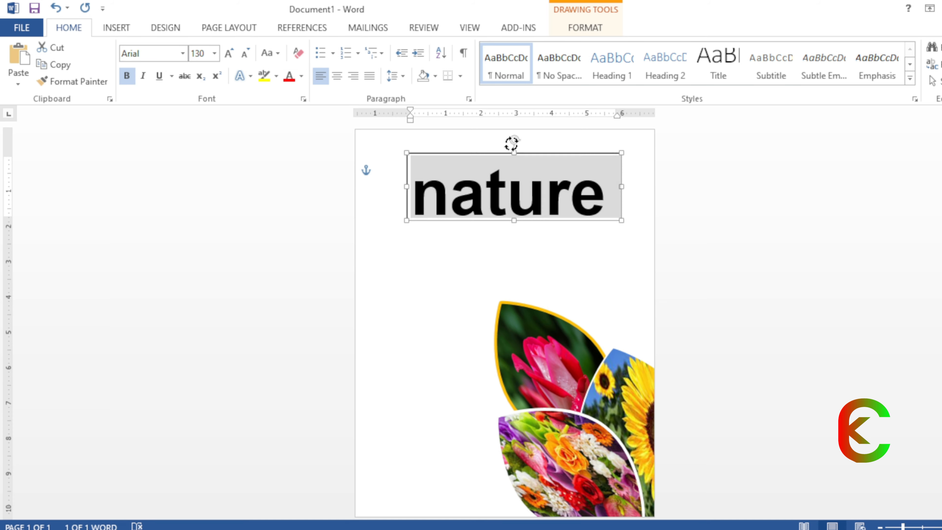
- Rotate the text box a quarter turn counterclockwise and enlarge it, with its text at 140 pt
left_click_drag(515, 143, 435, 182)
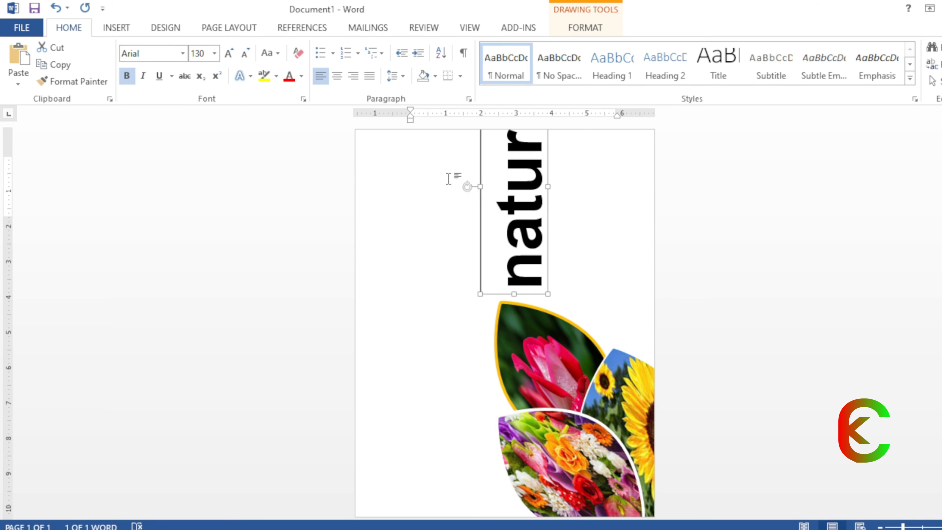
left_click_drag(480, 293, 440, 414)
left_click(209, 58)
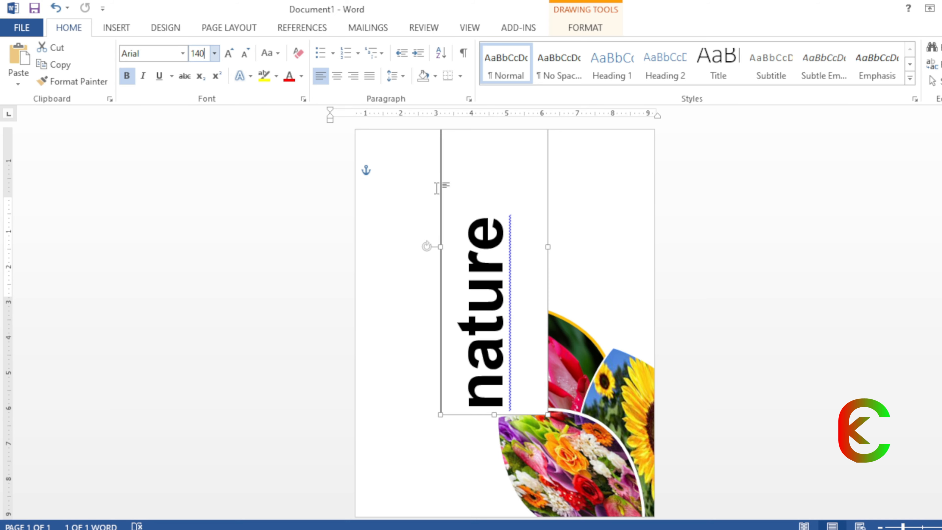
- Move the vertical text box to the page's left edge and shift it up toward the page's upper-left corner
left_click(442, 194)
left_click_drag(440, 196, 364, 268)
double_click(423, 169)
left_click(472, 243)
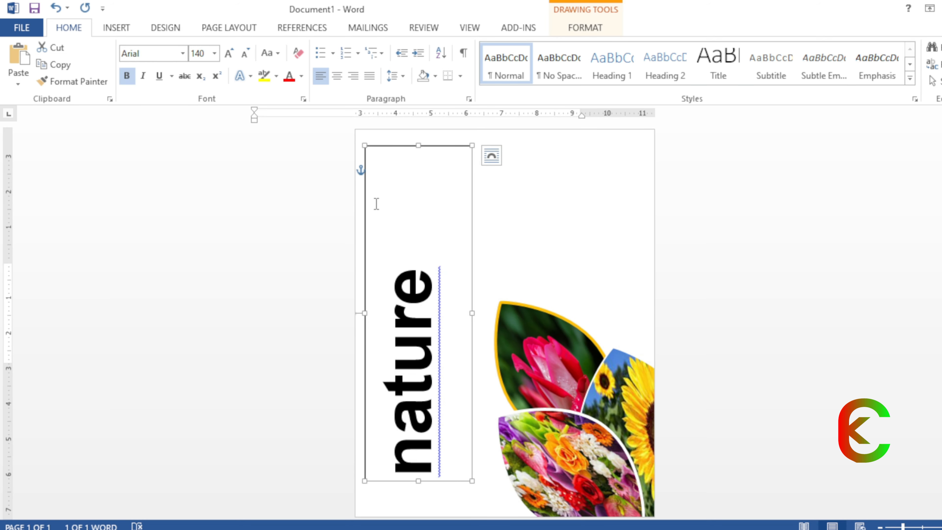
left_click_drag(366, 220, 342, 99)
left_click_drag(471, 292, 454, 187)
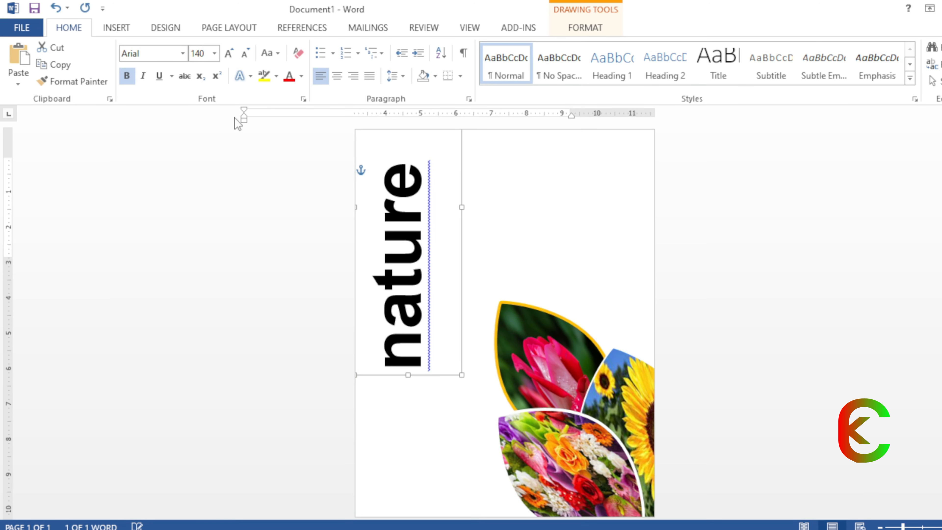
- Convert the word "nature" to uppercase and move its text box down so the whole word fits on the page
left_click(278, 53)
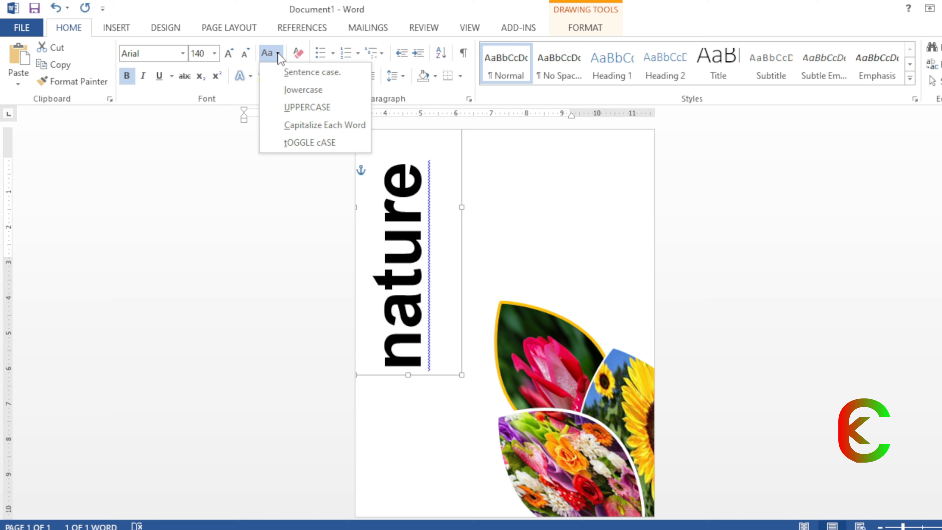
left_click(293, 107)
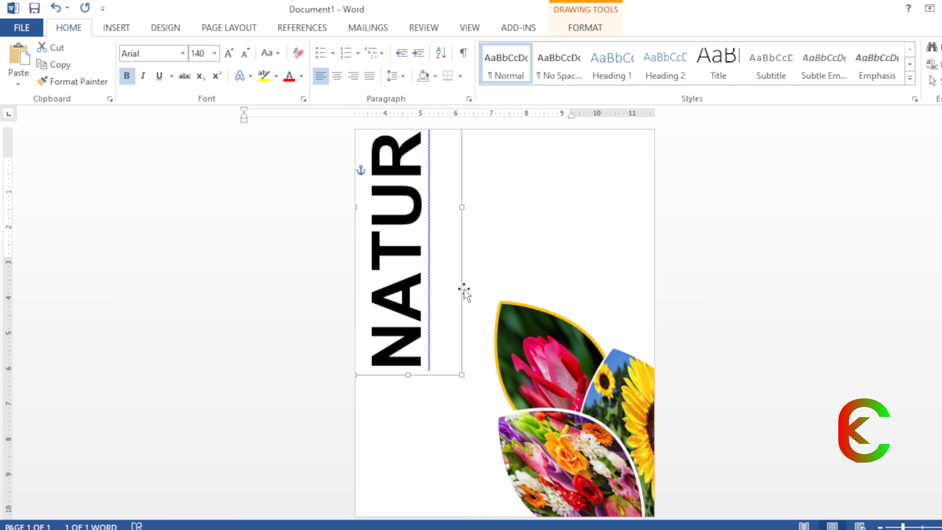
left_click_drag(464, 289, 467, 341)
scroll(497, 242, "down", 4)
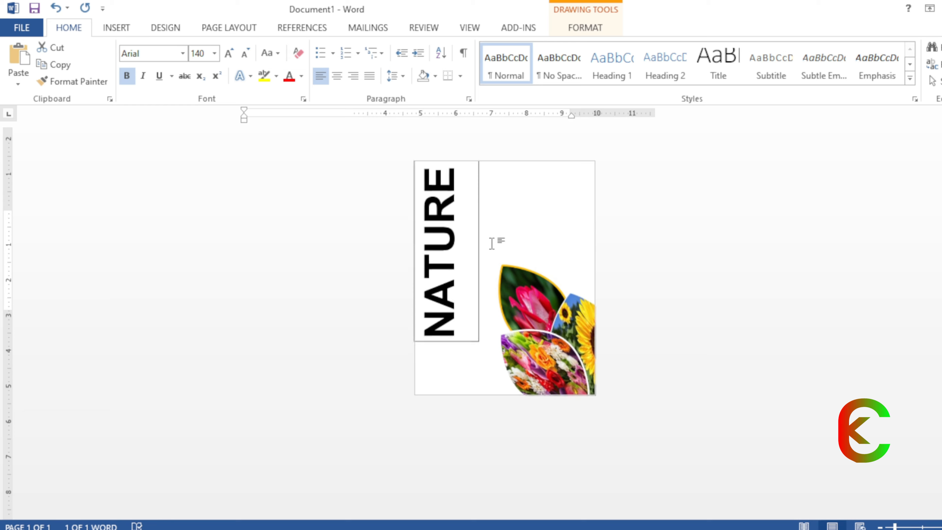
- Remove the outline from the vertical "NATURE" text box
left_click(511, 236)
left_click_drag(478, 241, 479, 242)
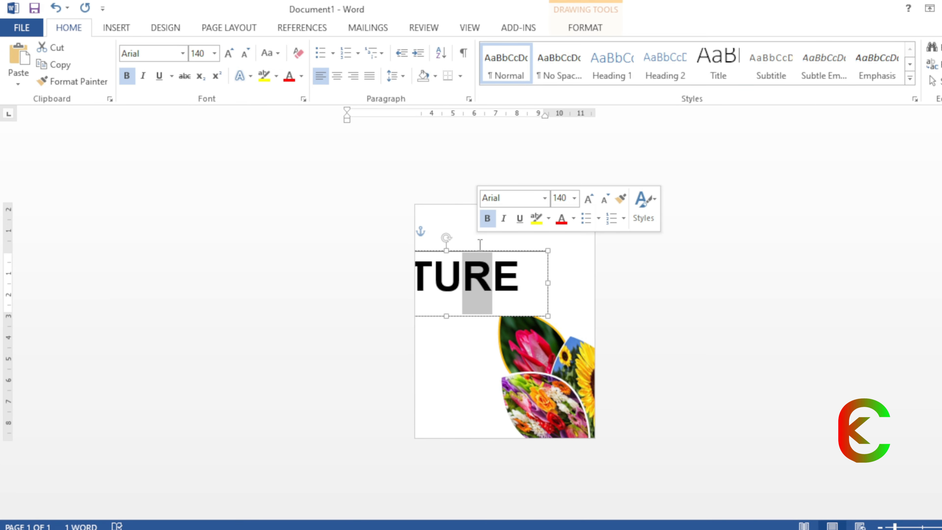
left_click(505, 252)
left_click(586, 28)
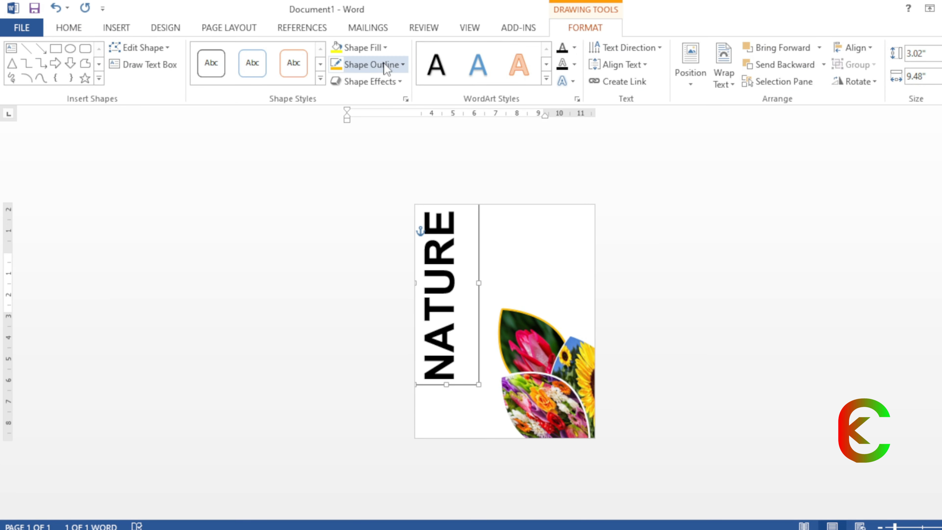
left_click(385, 65)
left_click(375, 194)
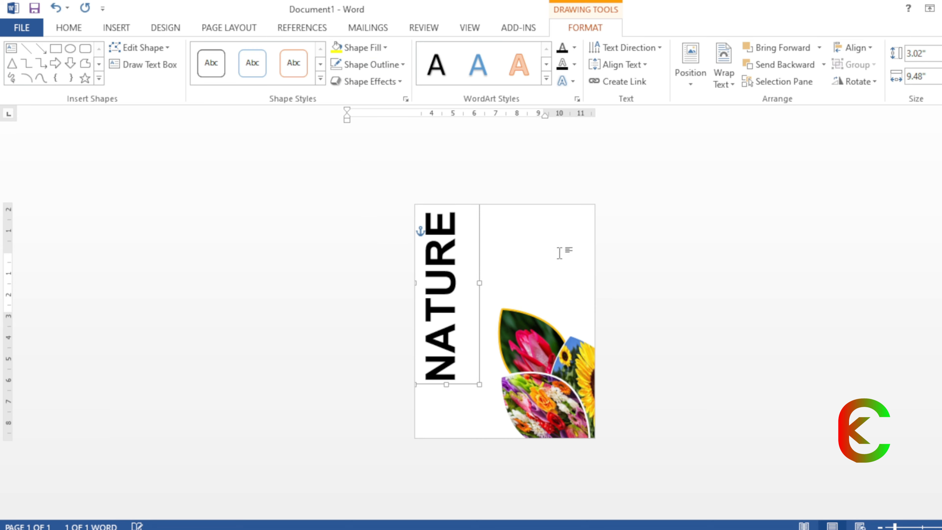
- Insert a text box about 3.94" high by 4.69" wide beside the upper part of the title, containing the copied Microsoft 365 paragraph
scroll(525, 252, "up", 5, "ctrl")
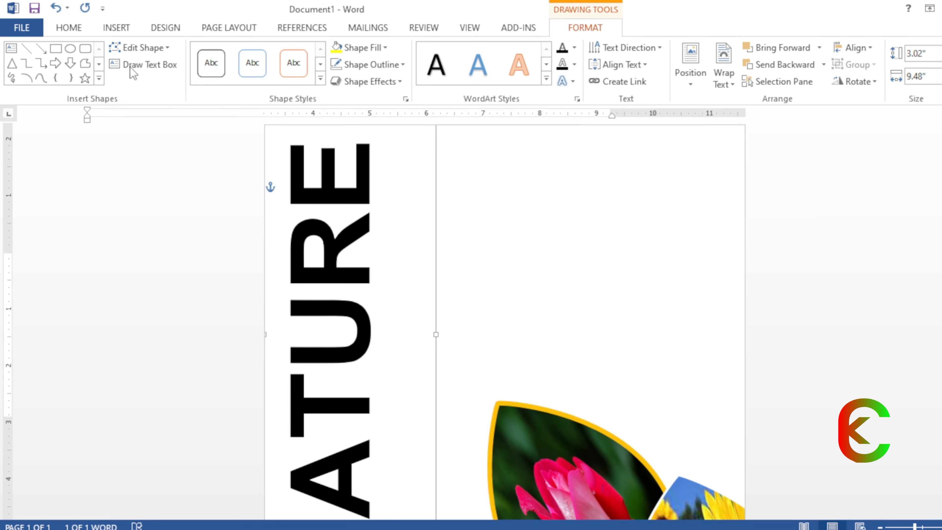
left_click(11, 49)
left_click_drag(464, 149, 706, 256)
key("ctrl+v")
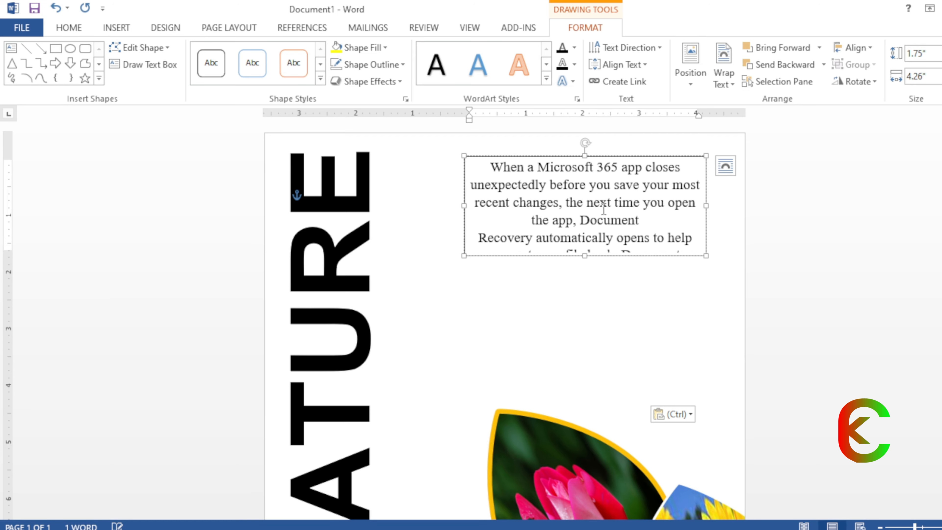
left_click_drag(709, 254, 730, 379)
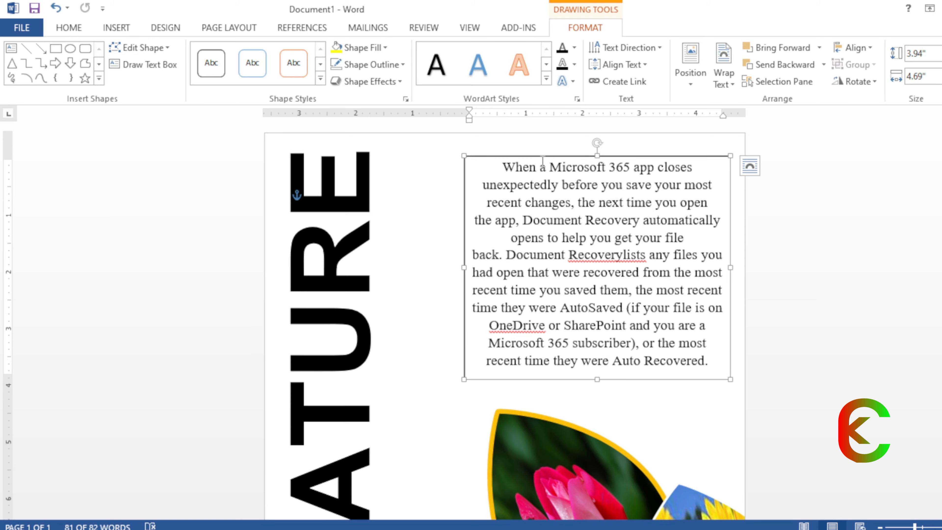
- Move the paragraph's text box up slightly toward the page's upper edge and remove its outline
left_click_drag(541, 155, 542, 145)
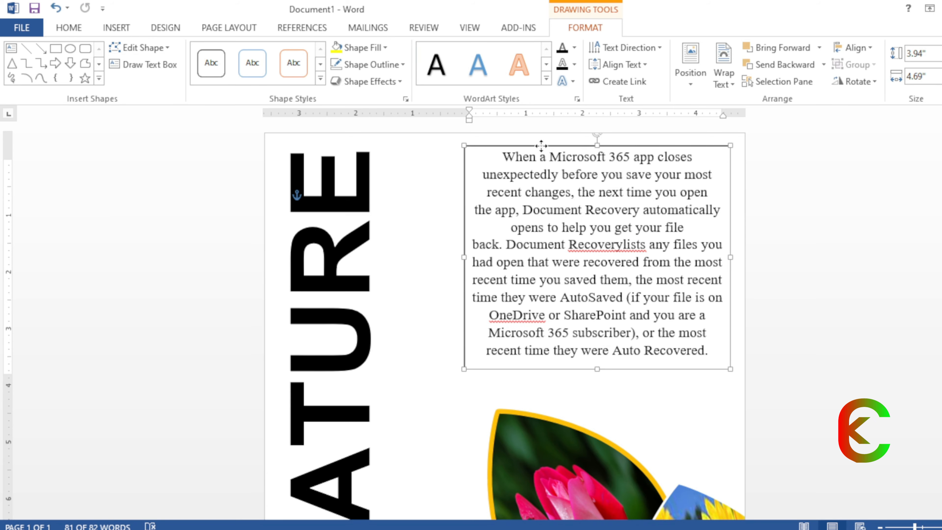
left_click(376, 65)
left_click(375, 194)
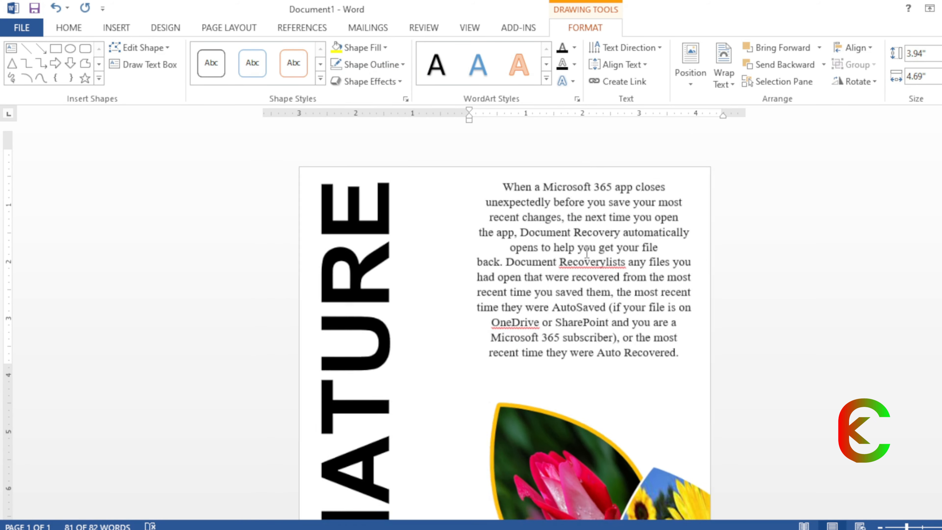
- Draw a text box about 1.14" high by 2.72" wide below the "NATURE" title and enter "LOGO" in uppercase
scroll(587, 253, "down", 8)
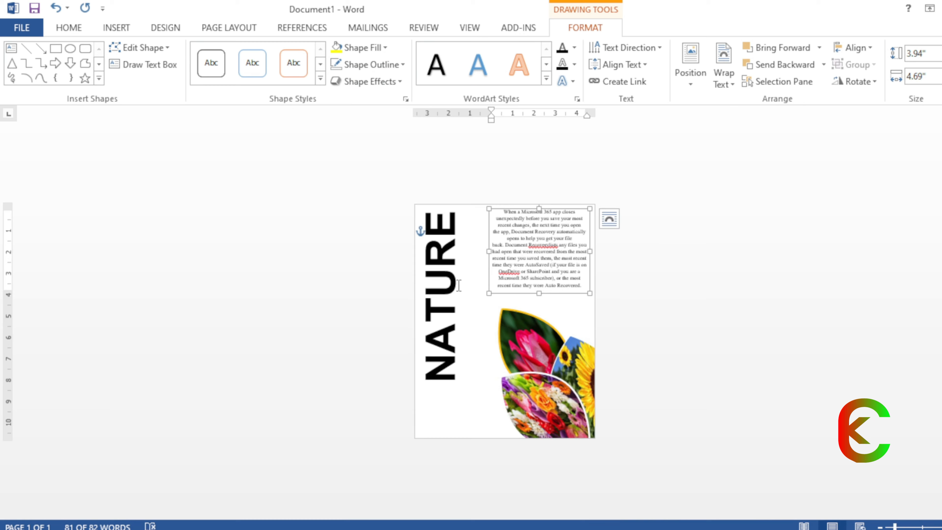
left_click(11, 47)
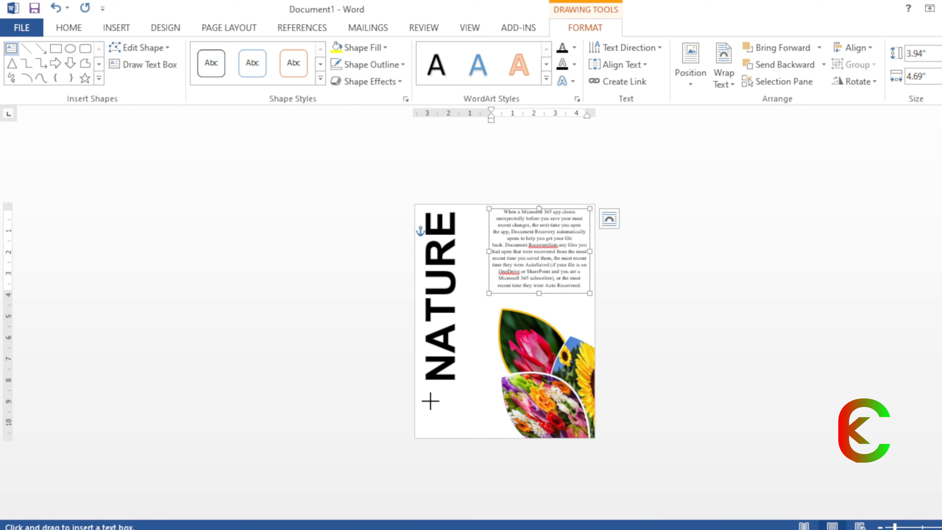
left_click_drag(429, 402, 487, 428)
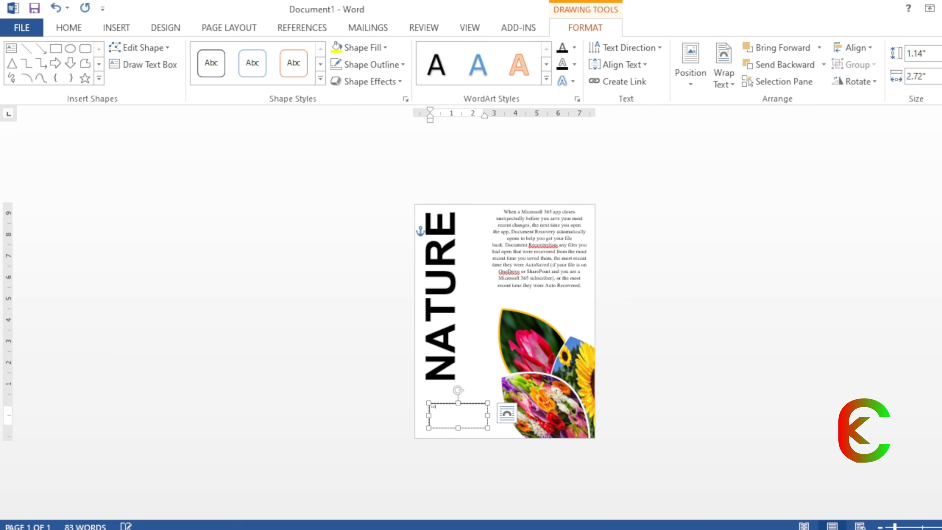
scroll(355, 416, "up", 3)
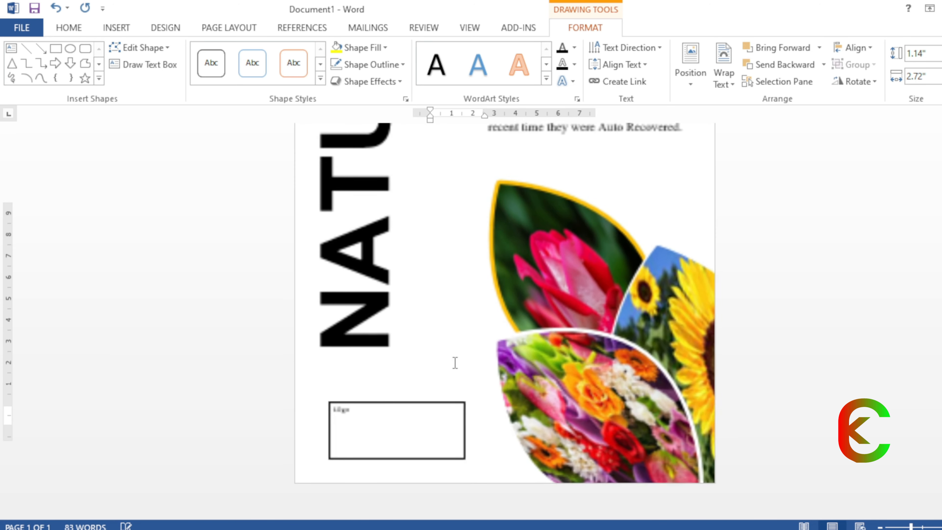
left_click_drag(349, 442, 333, 442)
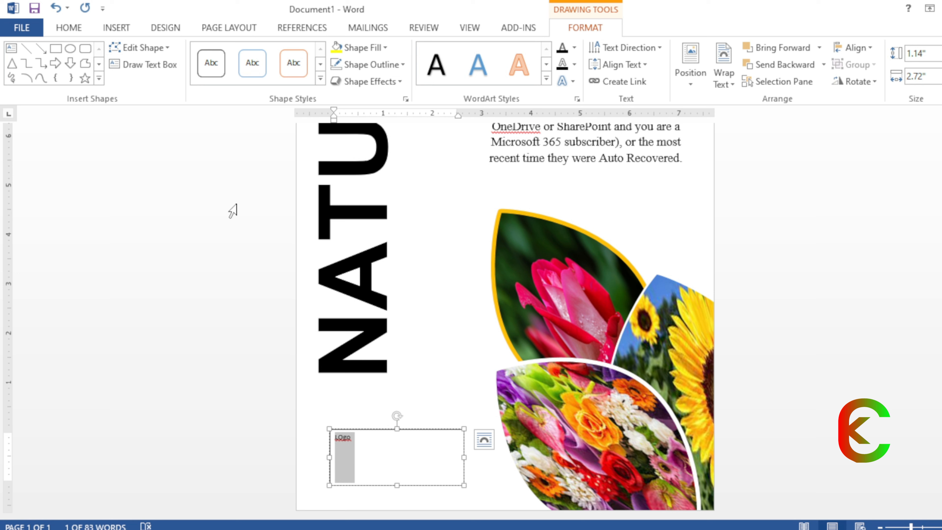
key("shift+F3")
- Enlarge the word "LOGO" to 24 pt and shrink its text box around it to about 0.63" by 1.06"
left_click(69, 27)
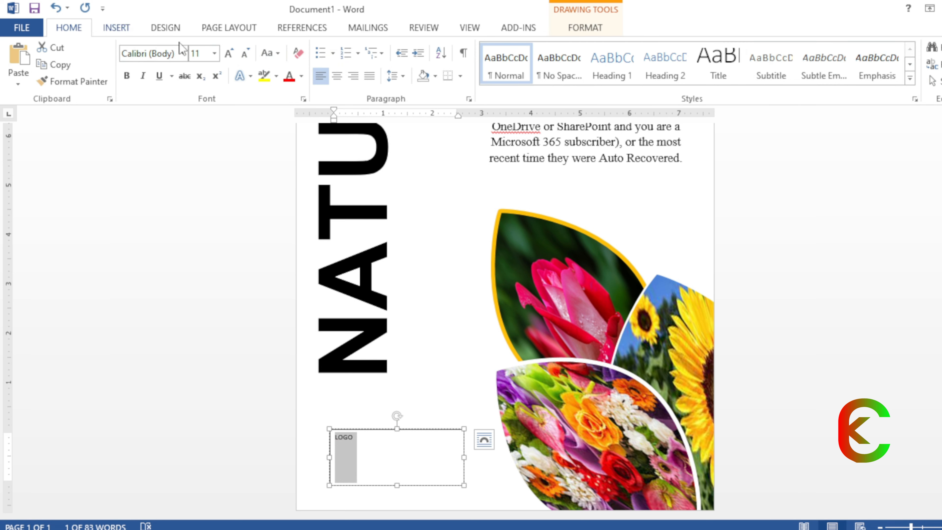
left_click(228, 53)
left_click(228, 53)
left_click(228, 53)
left_click(229, 53)
left_click(228, 53)
left_click(228, 53)
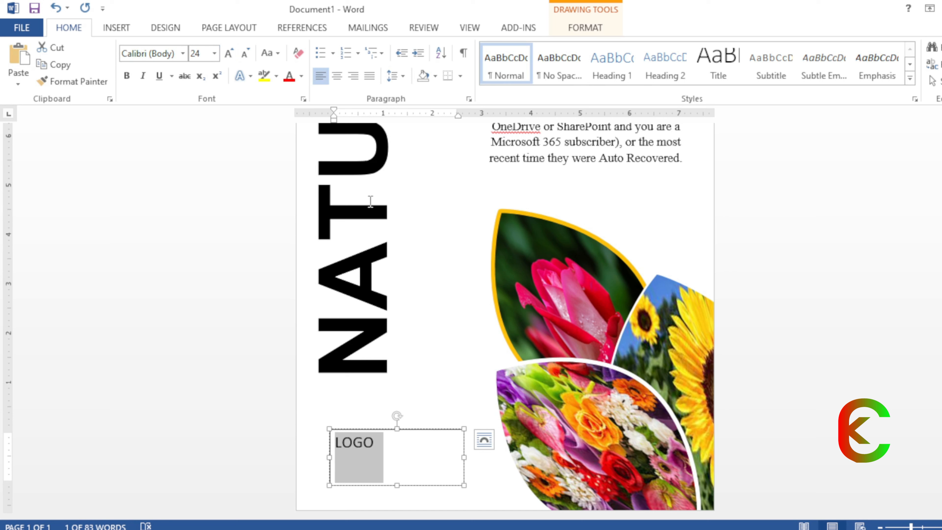
left_click_drag(397, 484, 384, 445)
left_click_drag(461, 444, 385, 444)
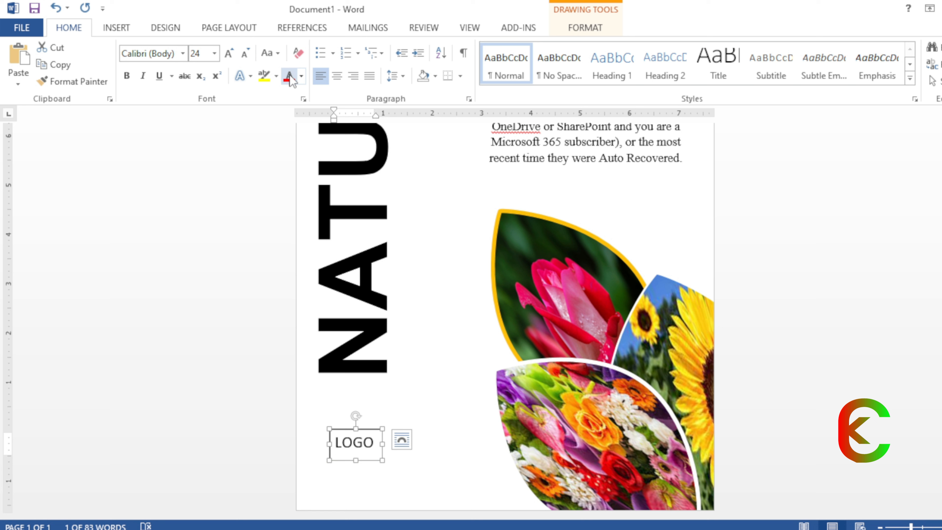
- Highlight the word "LOGO" in yellow and color its text dark red
left_click(264, 76)
left_click(301, 76)
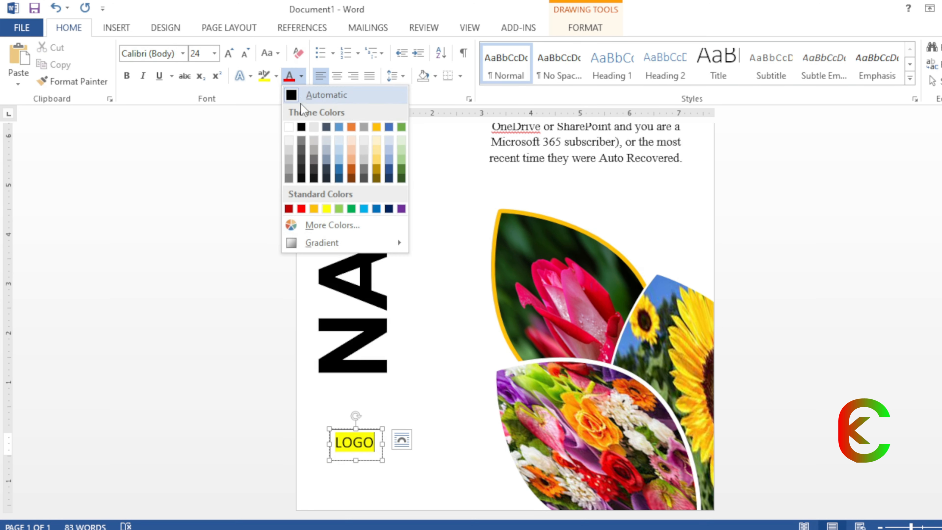
left_click(314, 209)
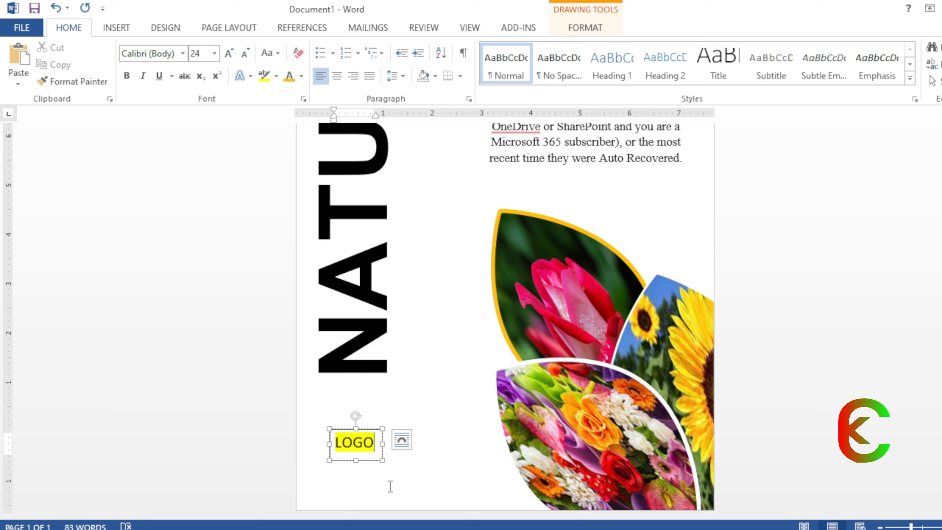
left_click_drag(374, 440, 335, 440)
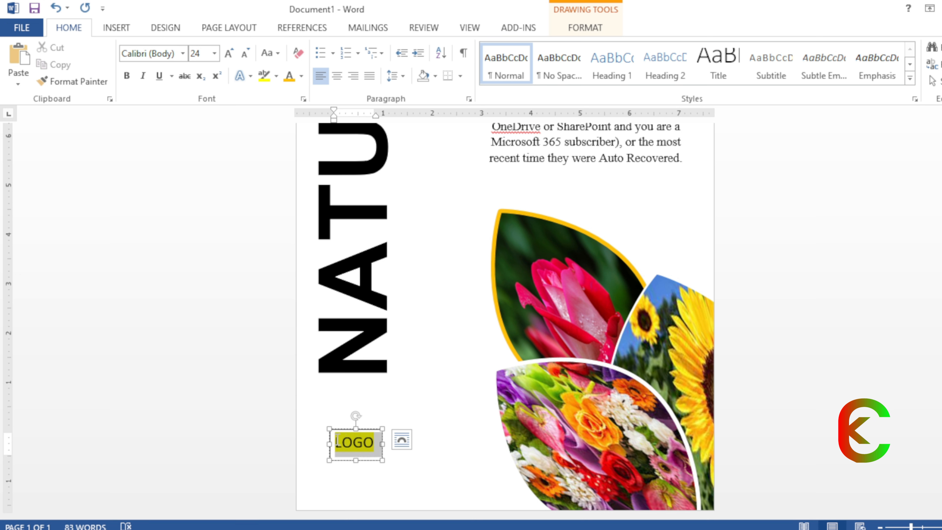
left_click(302, 76)
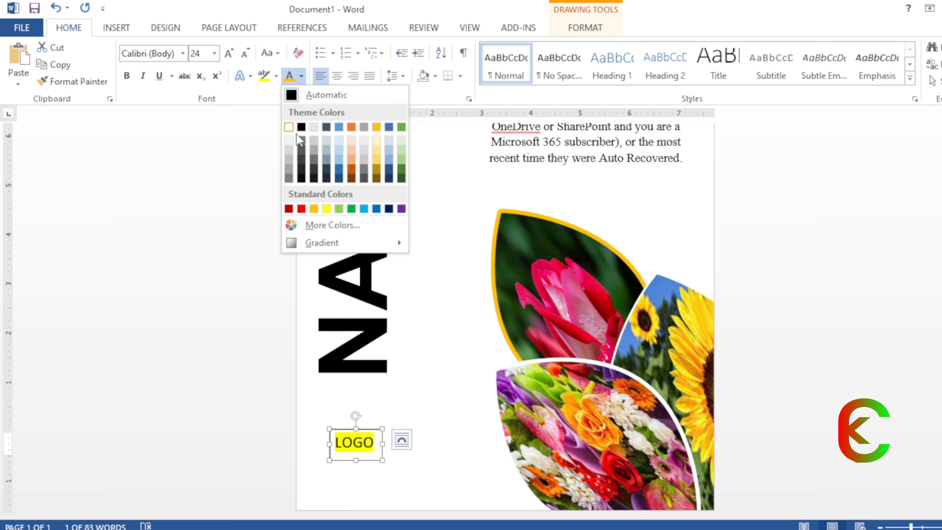
left_click(289, 209)
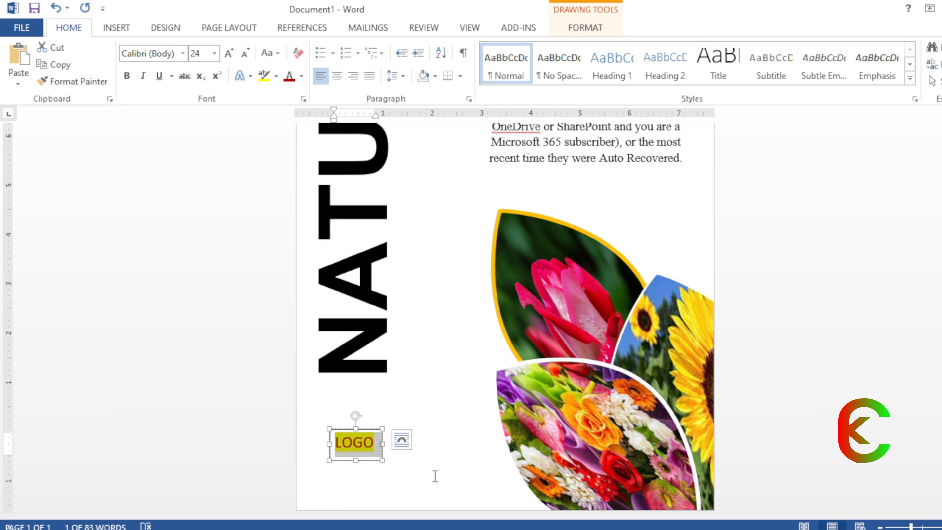
- Fill the "LOGO" text box with the standard dark red color
left_click(370, 430)
left_click(578, 29)
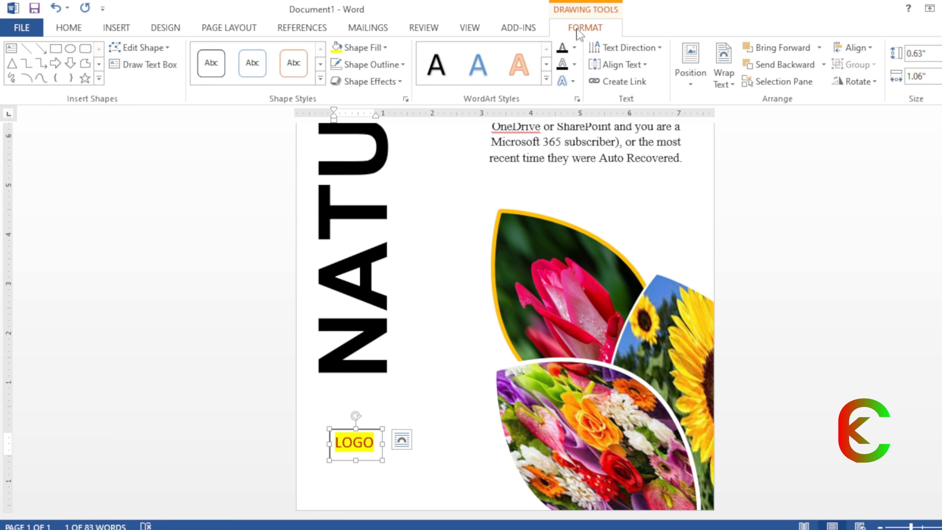
left_click(362, 47)
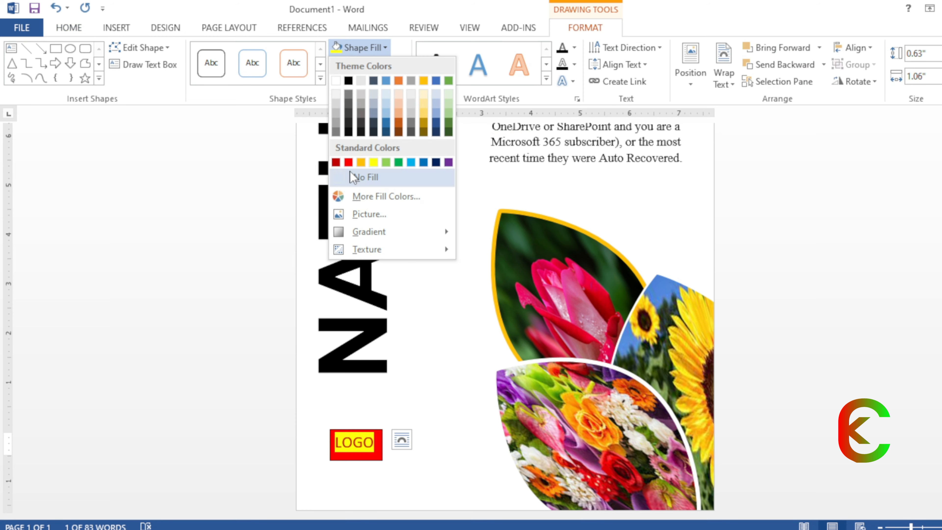
left_click(338, 164)
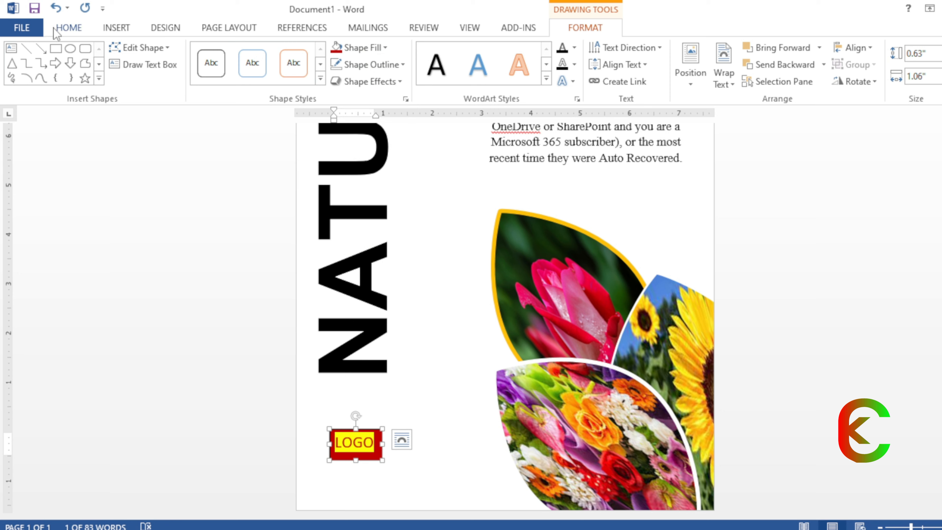
- Remove the highlight from the word "LOGO" and set its font color to standard yellow
left_click(69, 28)
left_click(276, 76)
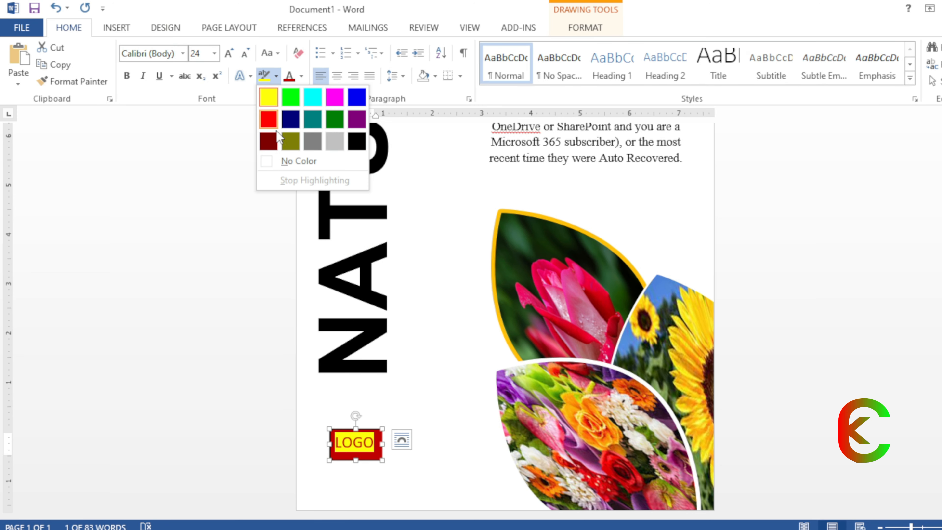
left_click(279, 161)
left_click(301, 76)
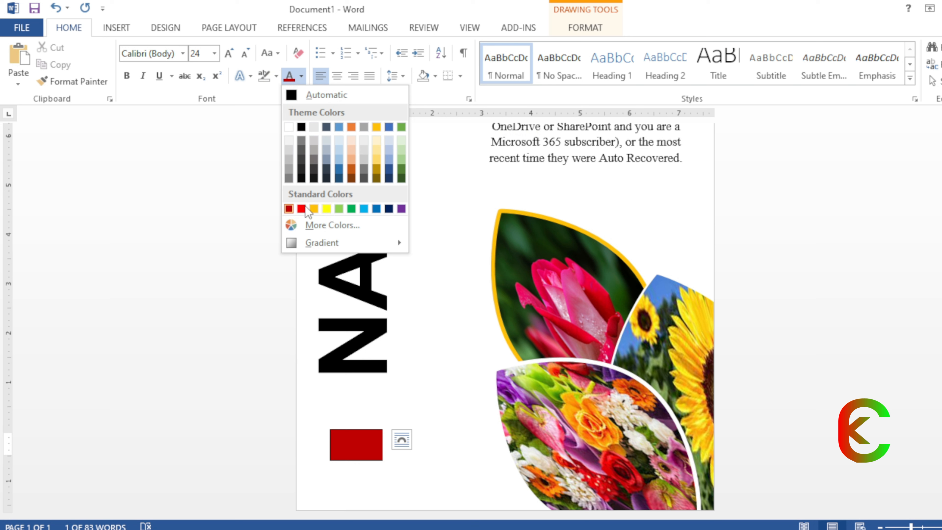
left_click(301, 127)
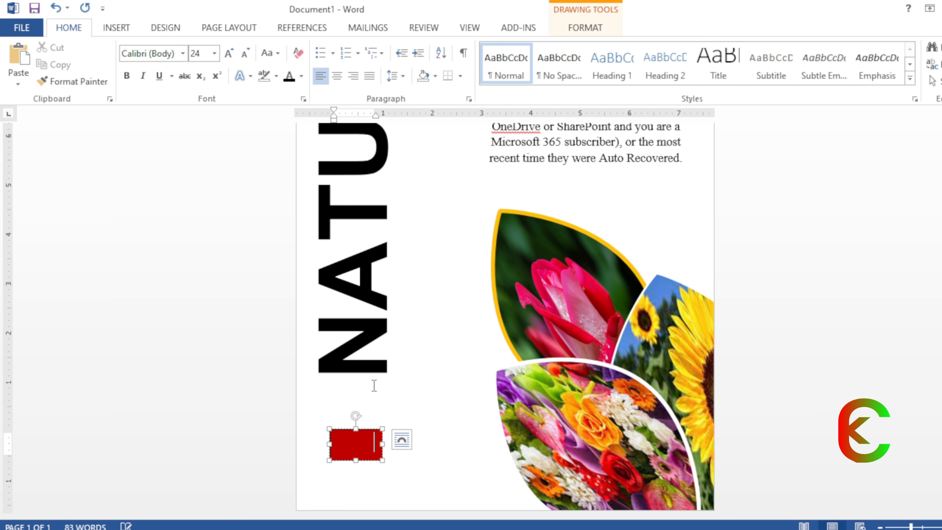
left_click_drag(376, 444, 330, 444)
left_click(301, 76)
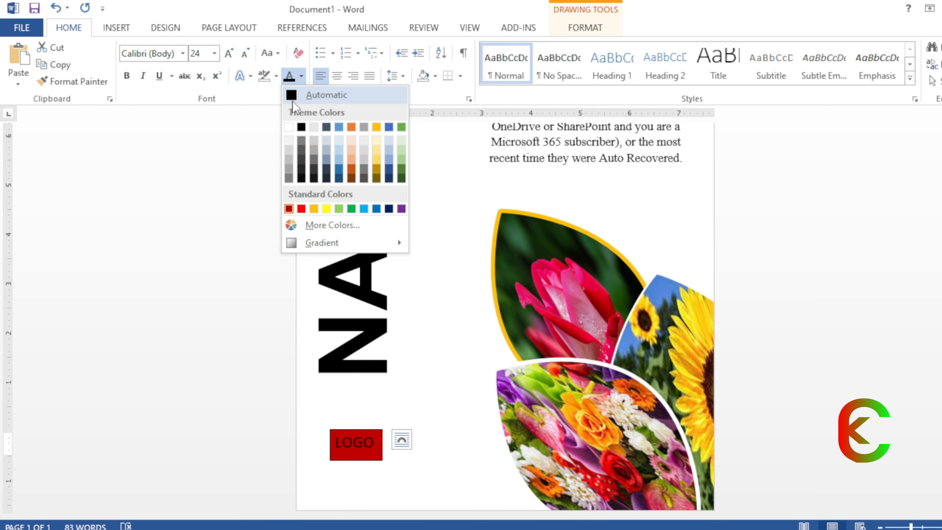
left_click(327, 208)
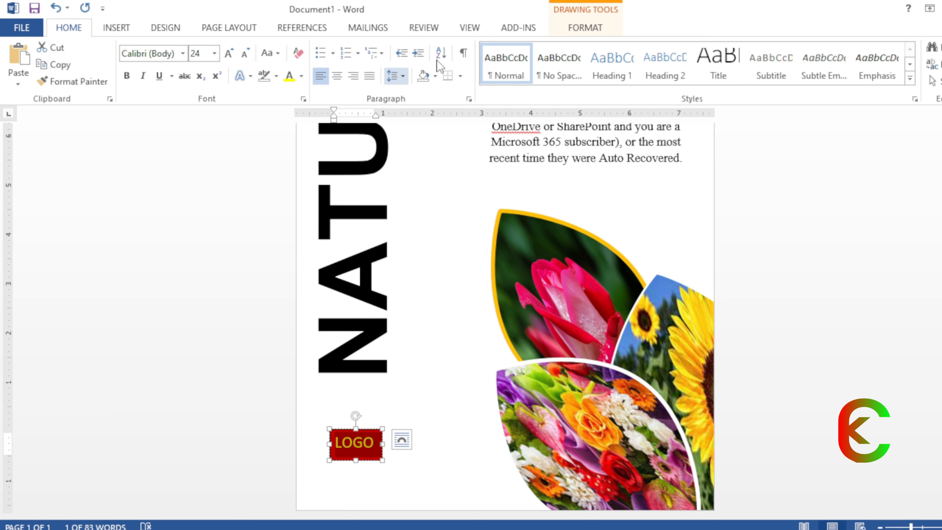
- Remove the outline from the dark red "LOGO" text box and deselect it
left_click(597, 29)
left_click(379, 67)
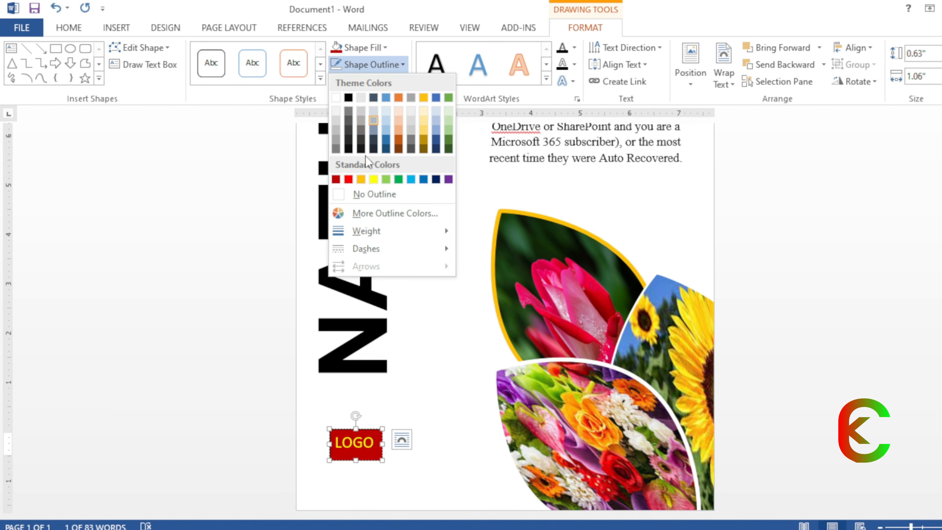
left_click(367, 194)
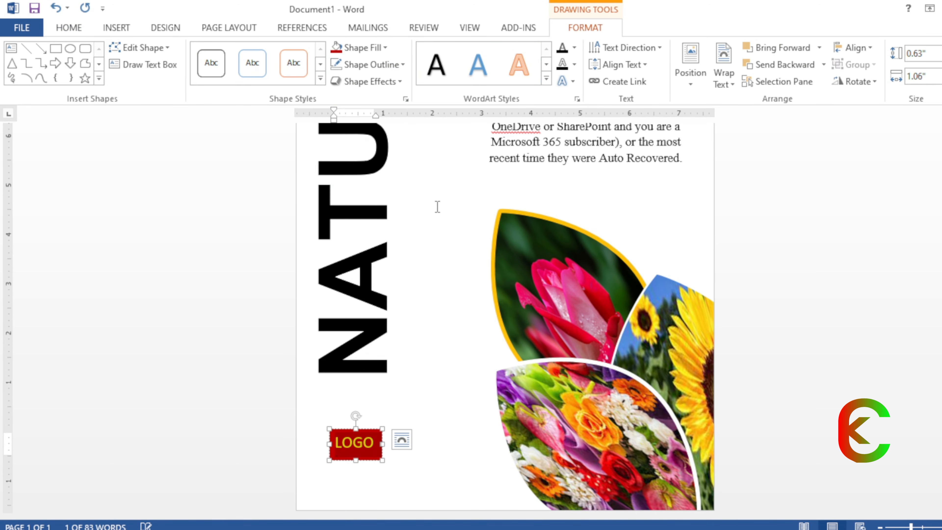
left_click(407, 392)
scroll(430, 322, "up", 3)
scroll(482, 303, "down", 4)
scroll(494, 301, "up", 3)
scroll(495, 302, "up", 2)
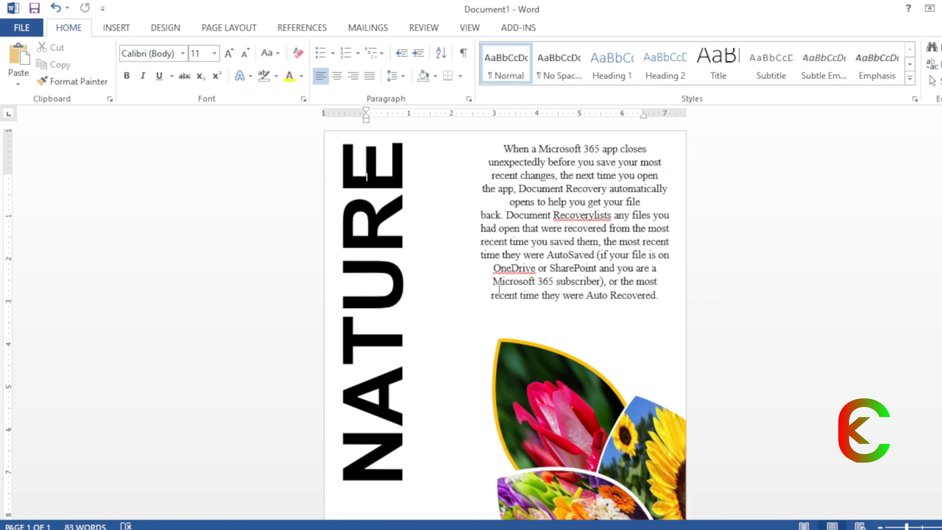